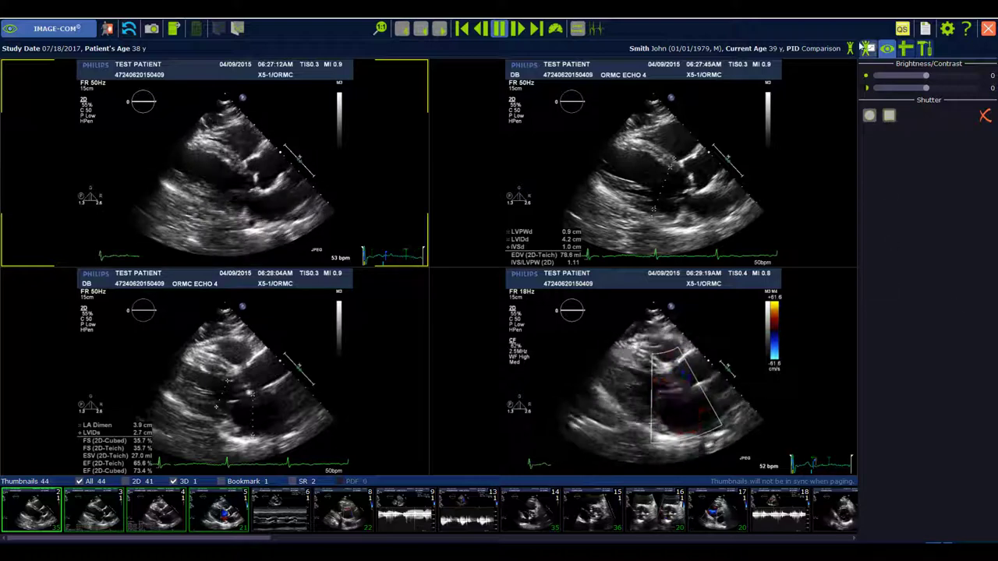
- Show the patient's study history with the 2017, 2015 and 2014 prior studies beside the clips
click(871, 50)
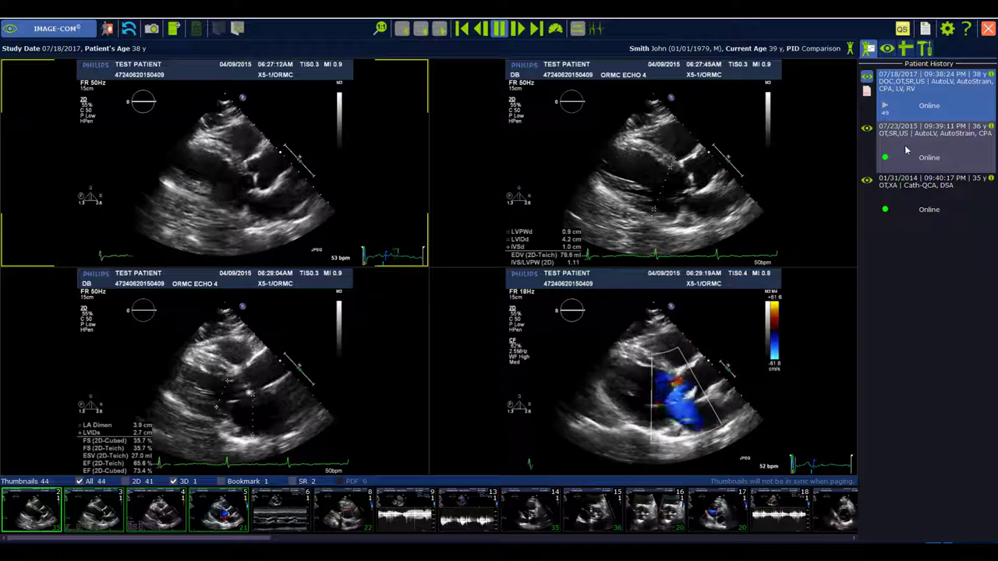
- Open the 07/23/2015 prior study and page forward through its clips to the last item
click(868, 130)
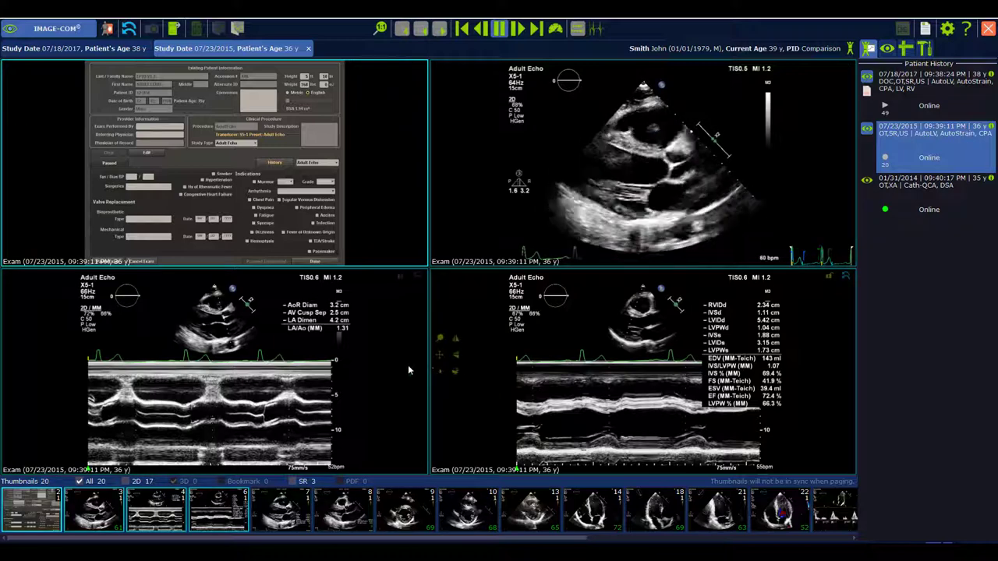
click(439, 29)
click(439, 29)
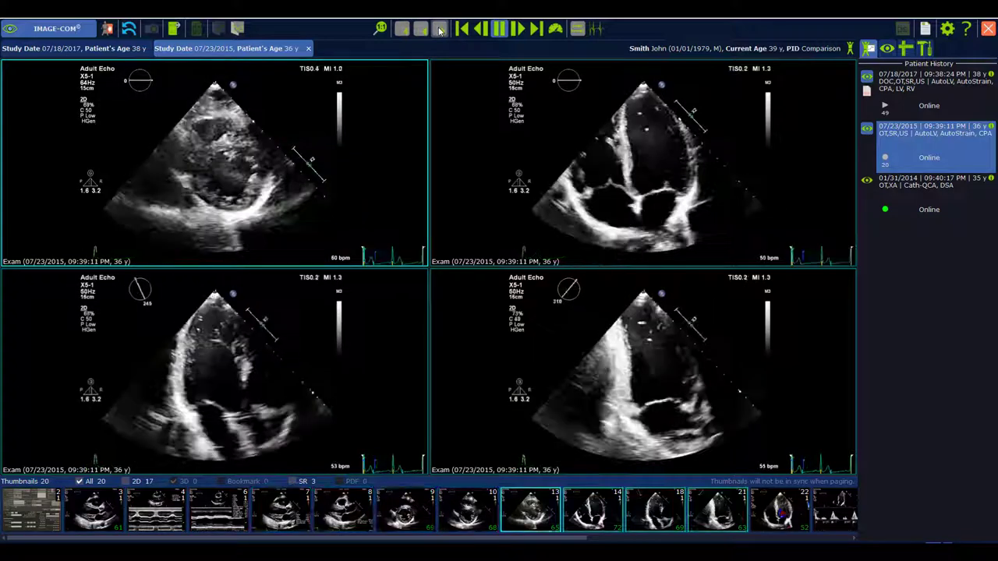
click(439, 29)
click(439, 29)
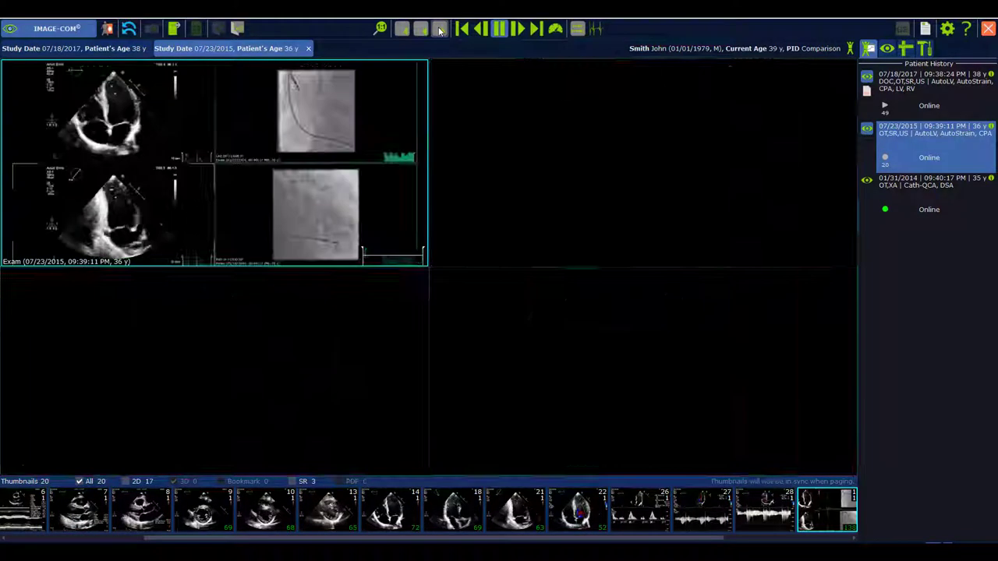
- Page back to the first parasternal clips and return to the 07/18/2017 study
click(421, 29)
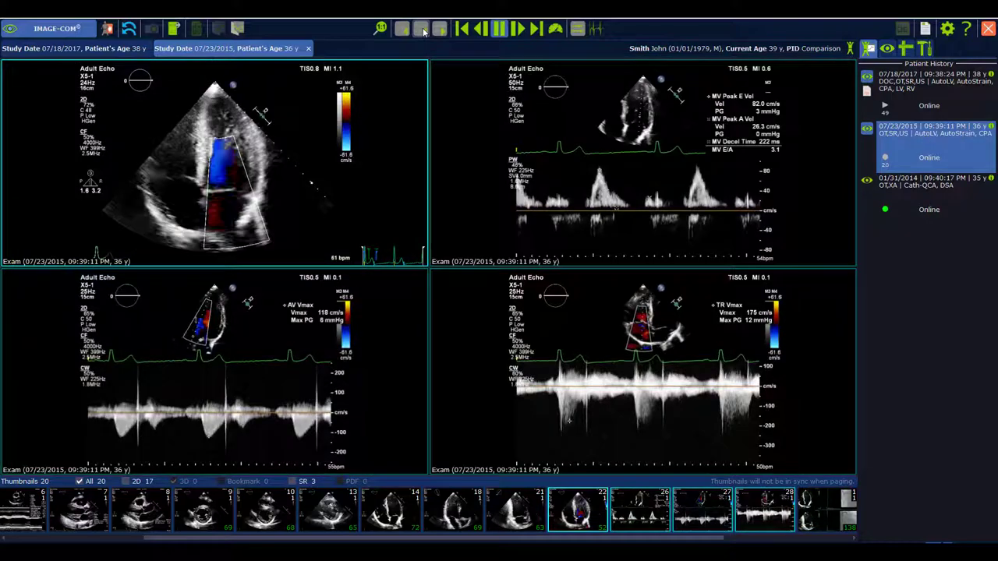
click(421, 29)
click(421, 29)
click(421, 29)
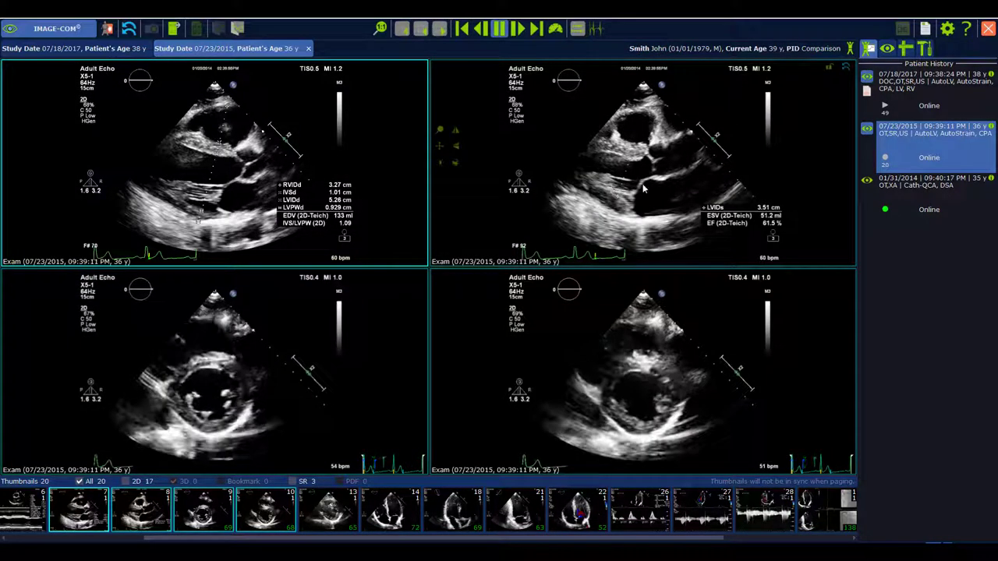
click(867, 76)
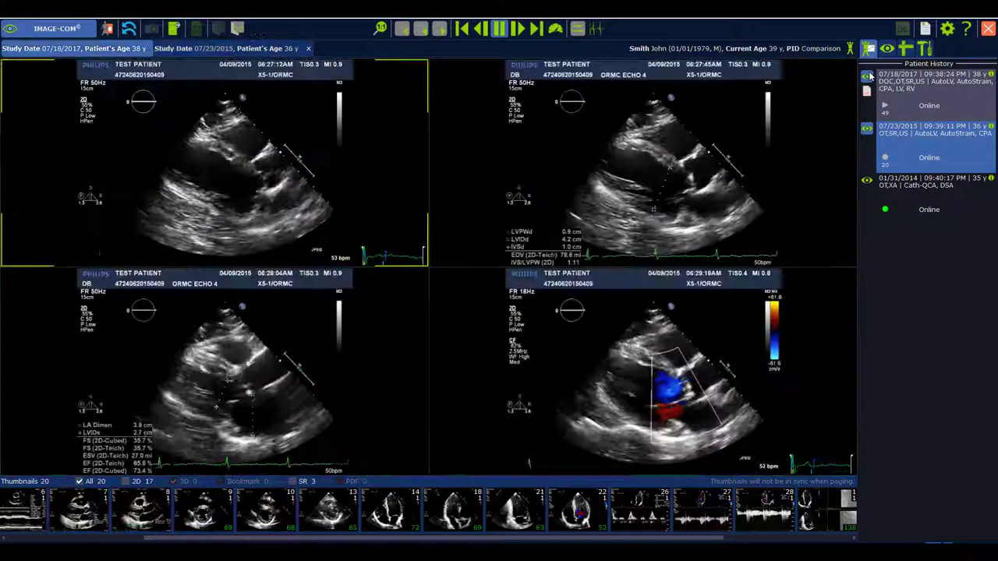
- Place two 07/23/2015 apical clips in the top-right and bottom-right viewports, then reselect the 2017 study
click(926, 158)
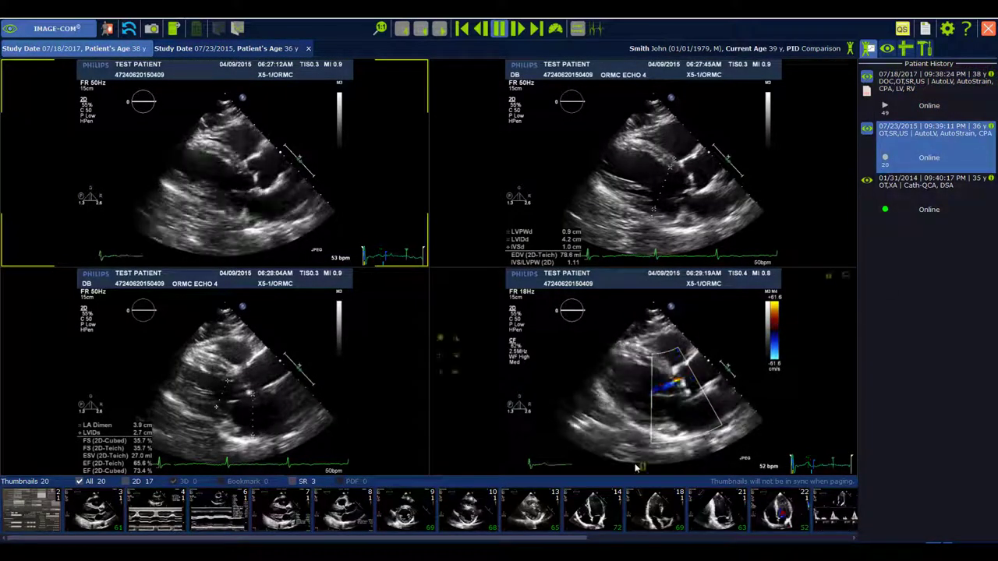
mouse_move(648, 479)
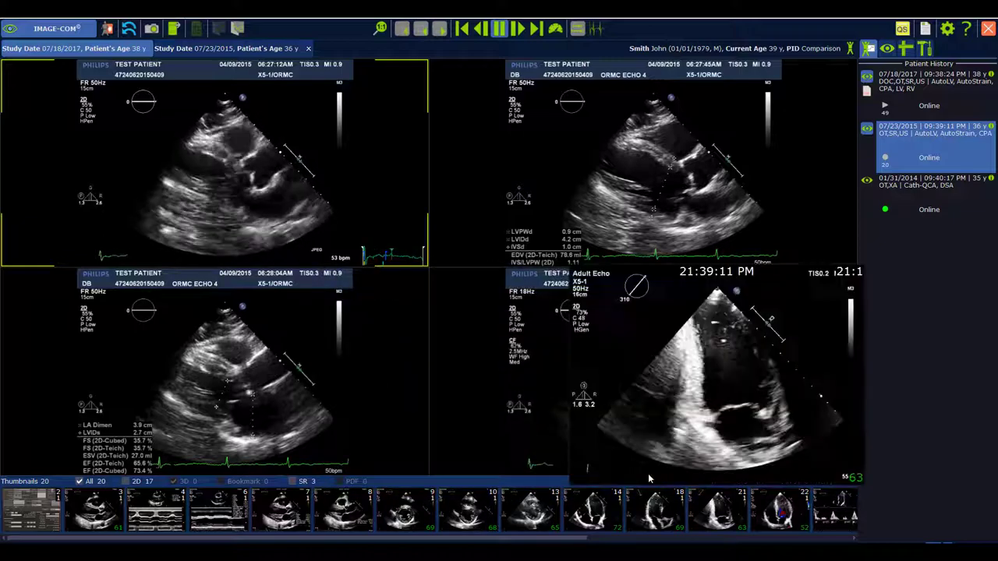
drag(651, 503, 688, 162)
drag(592, 507, 596, 382)
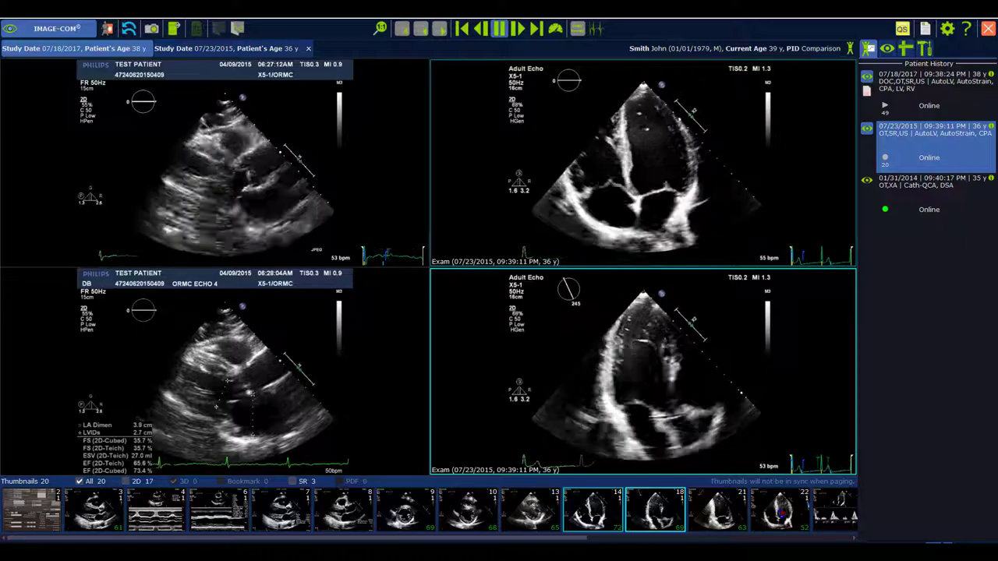
click(891, 111)
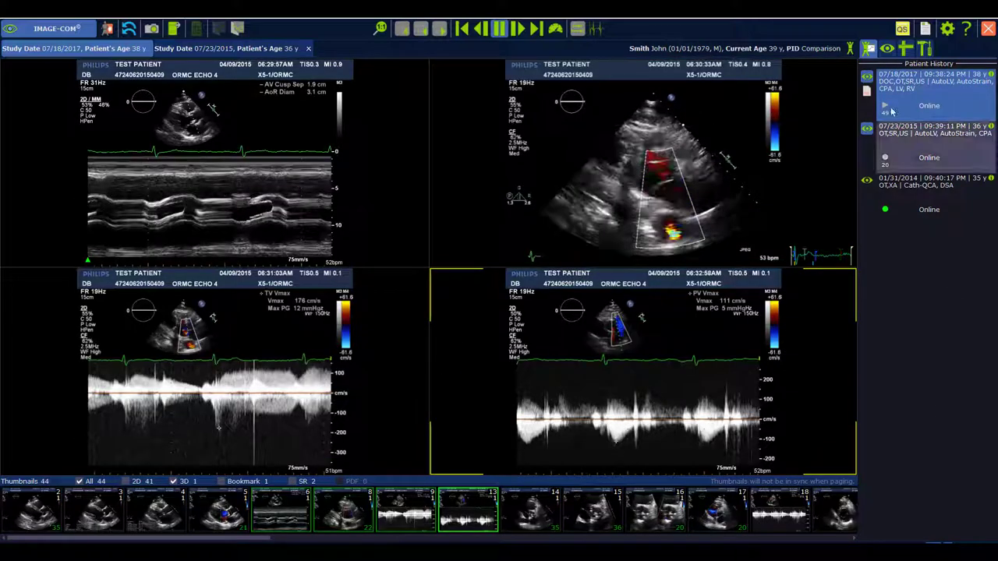
- Open the Measurement Display panel listing Adult Echo Left Ventricle measurements
click(904, 50)
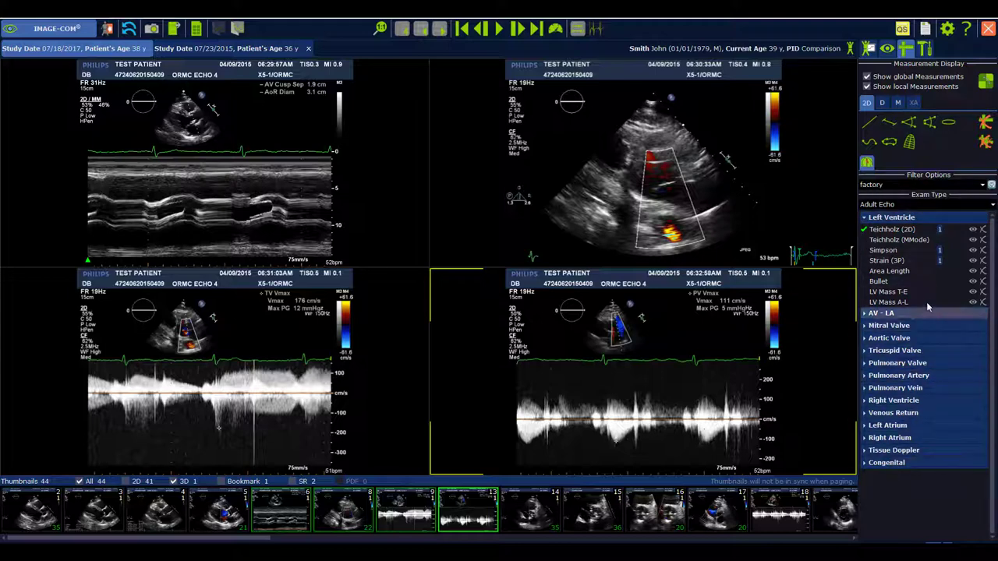
click(981, 188)
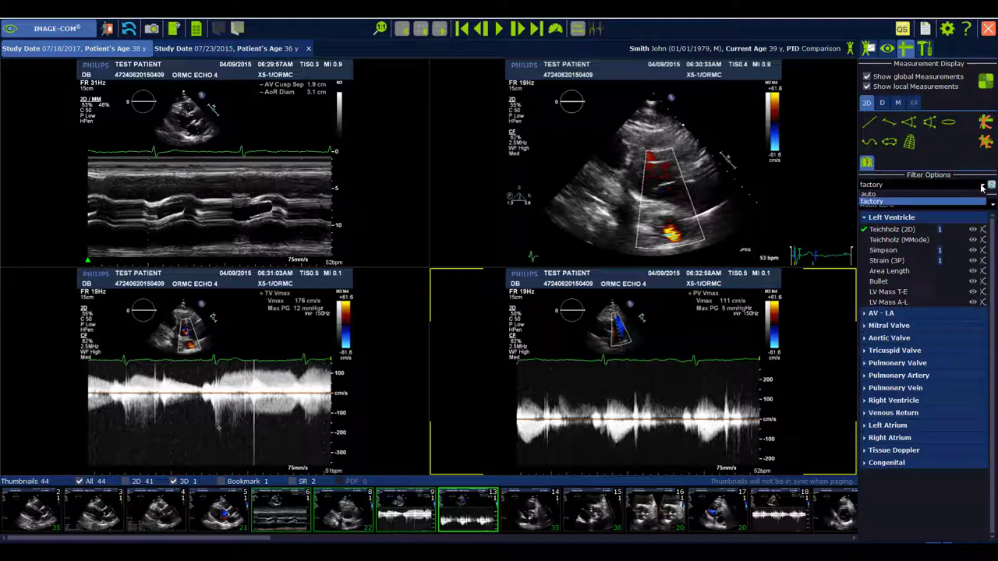
click(875, 195)
click(869, 216)
click(887, 229)
click(888, 217)
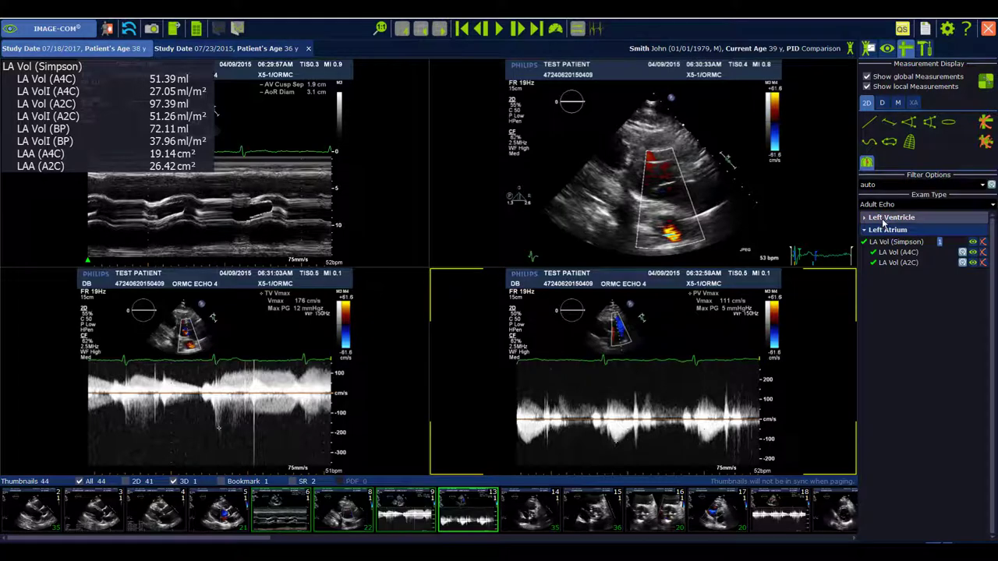
click(887, 251)
click(873, 185)
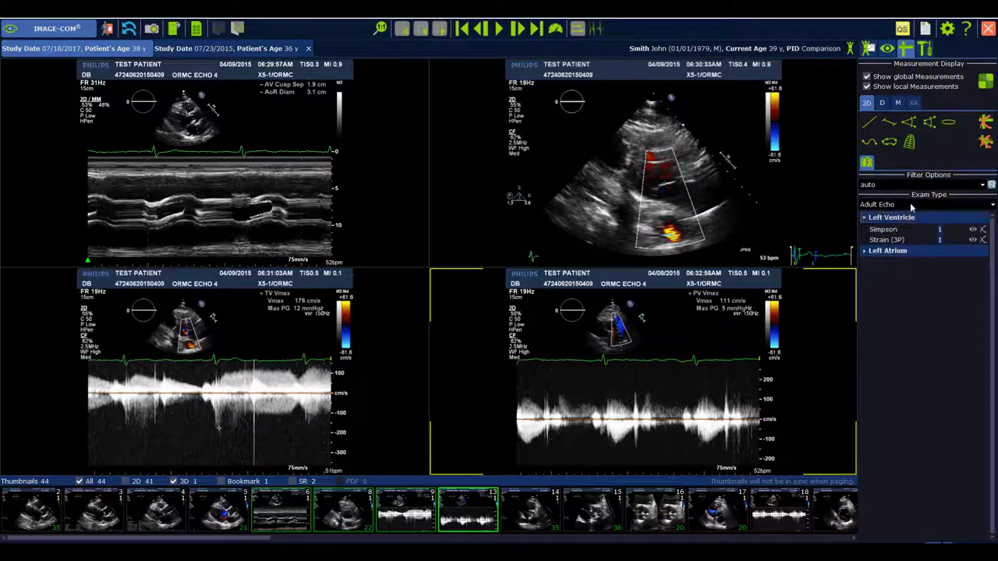
click(869, 193)
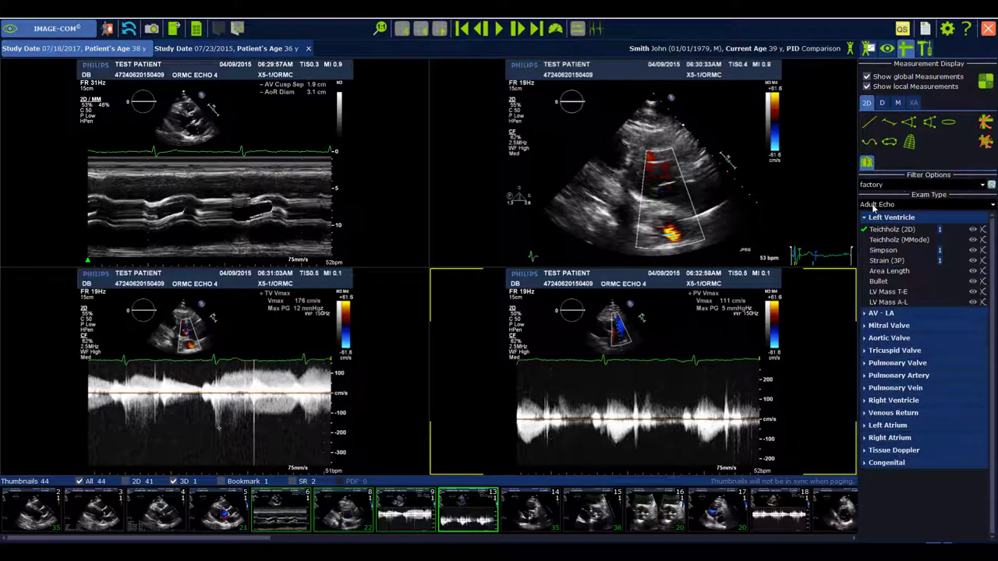
click(992, 206)
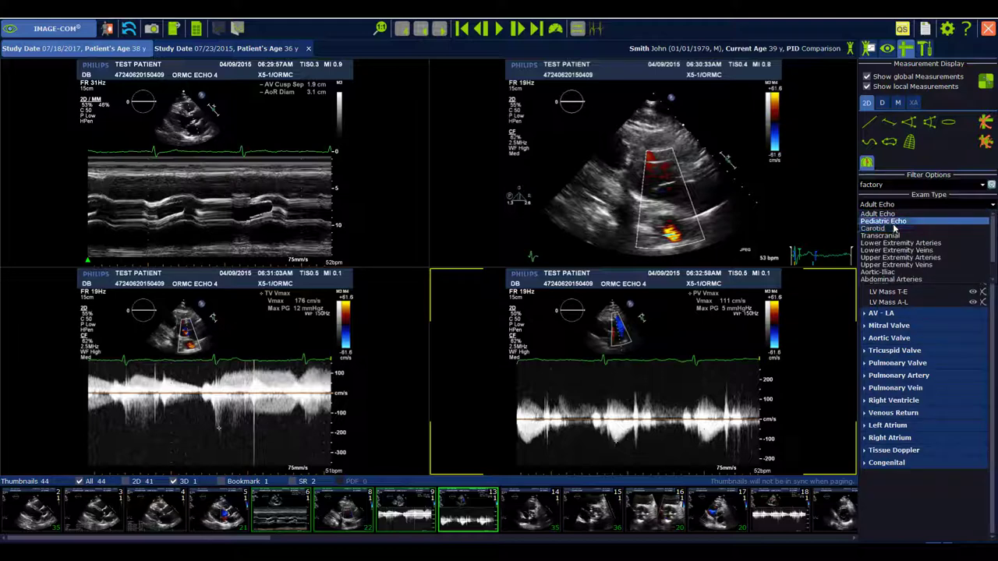
- Set the exam type to Pediatric Echo, switching the filter to auto and back to factory
click(894, 222)
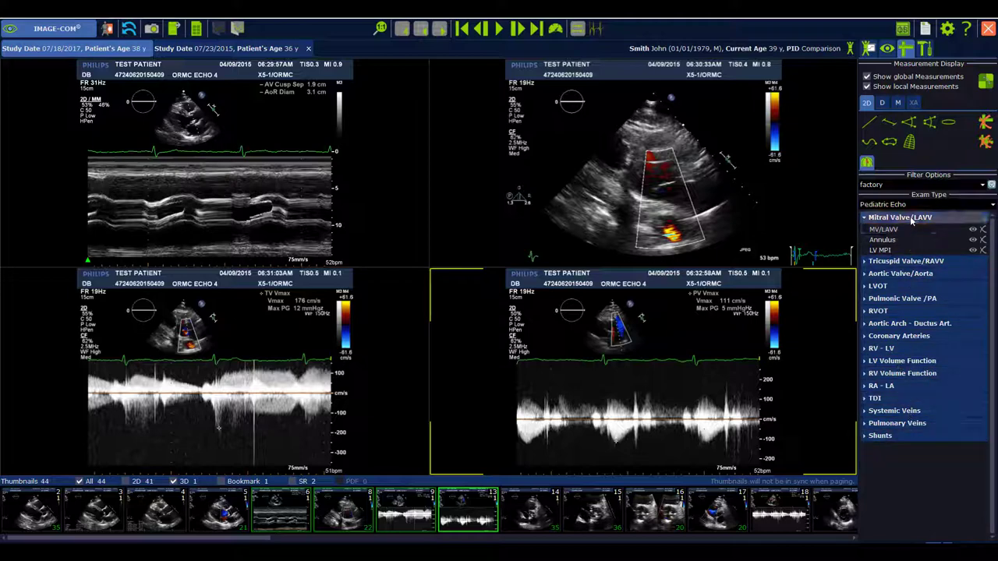
click(910, 186)
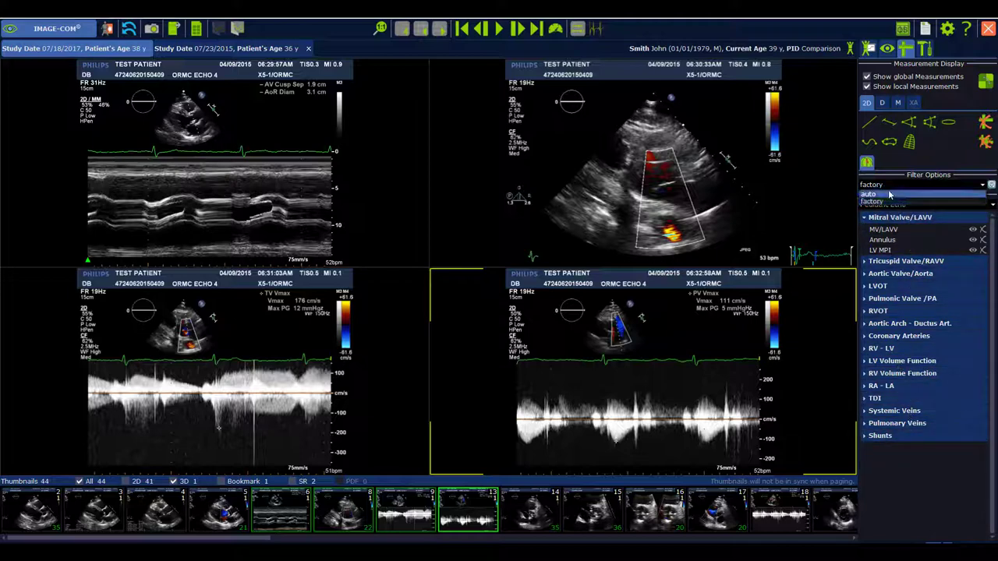
click(889, 195)
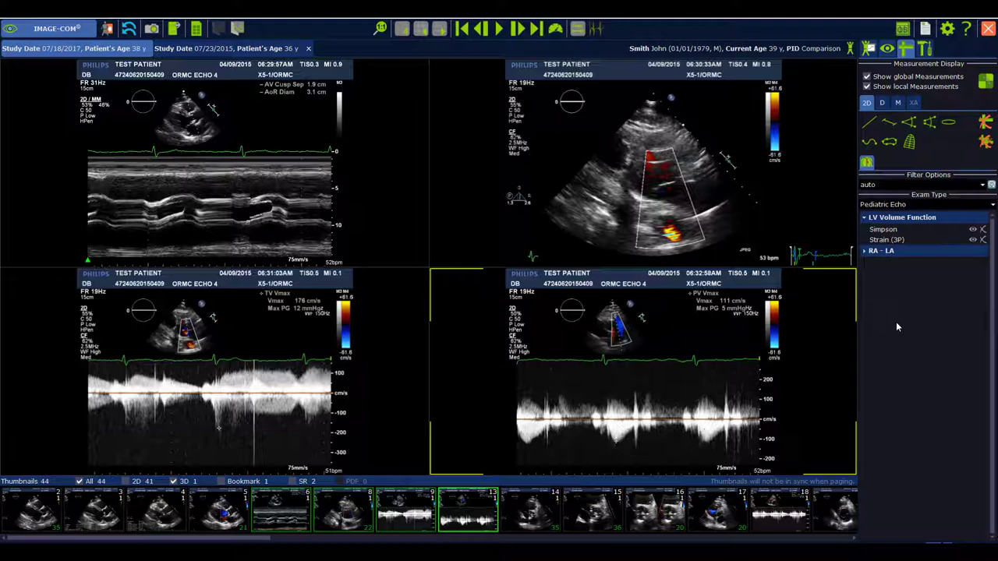
click(929, 184)
click(917, 203)
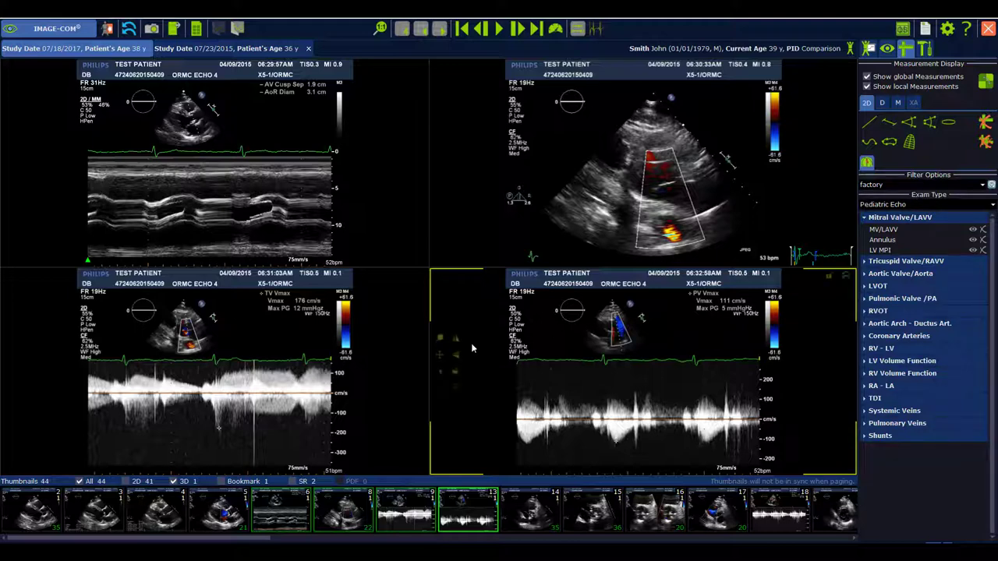
- Filter the thumbnails to 3D, then to Bookmark, returning to all thumbnails each time
click(174, 481)
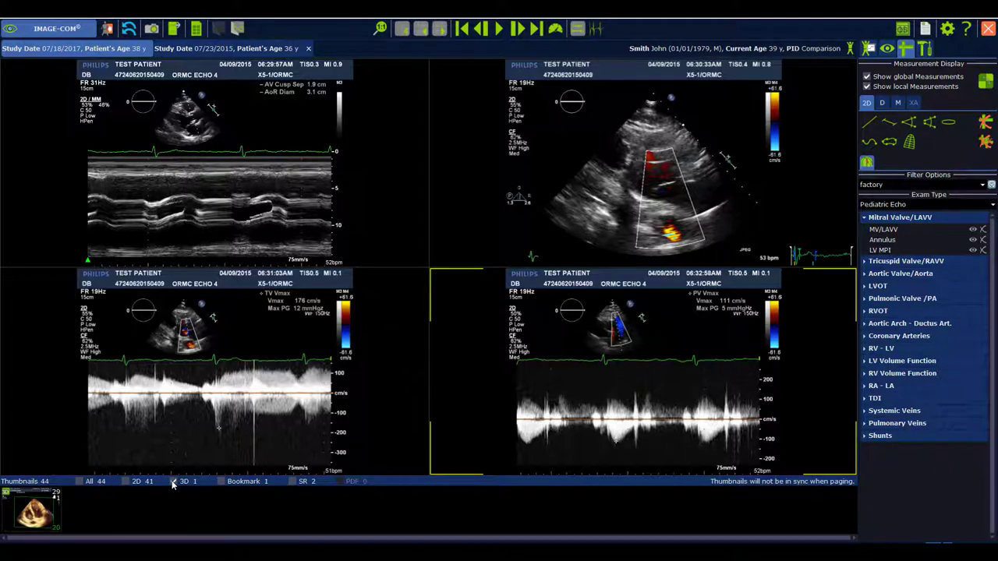
click(173, 482)
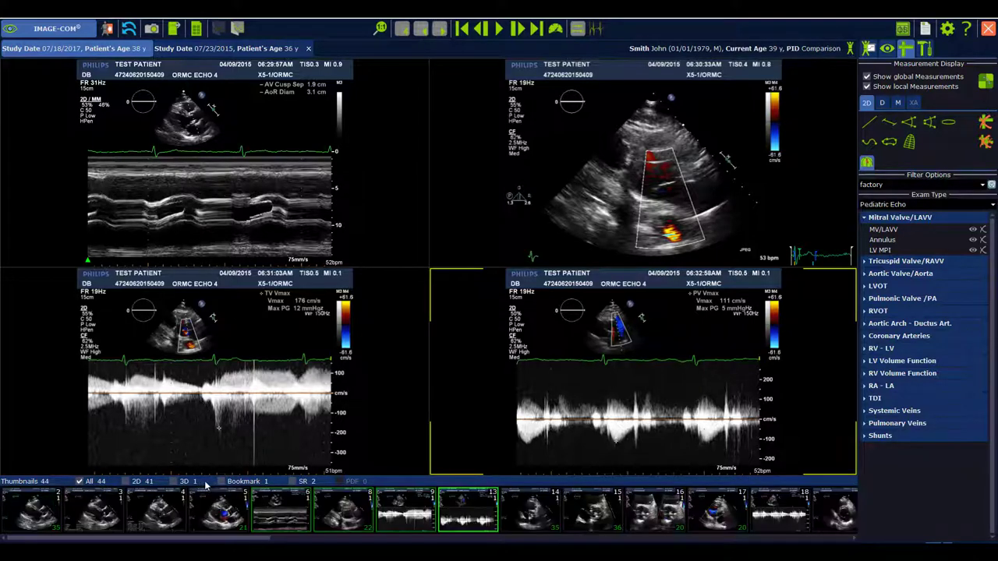
click(221, 482)
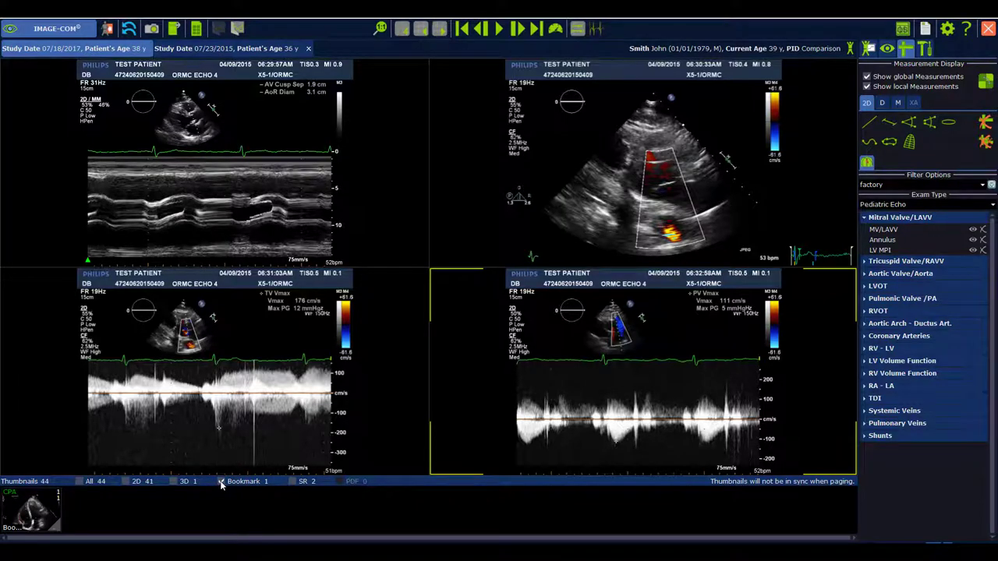
click(221, 481)
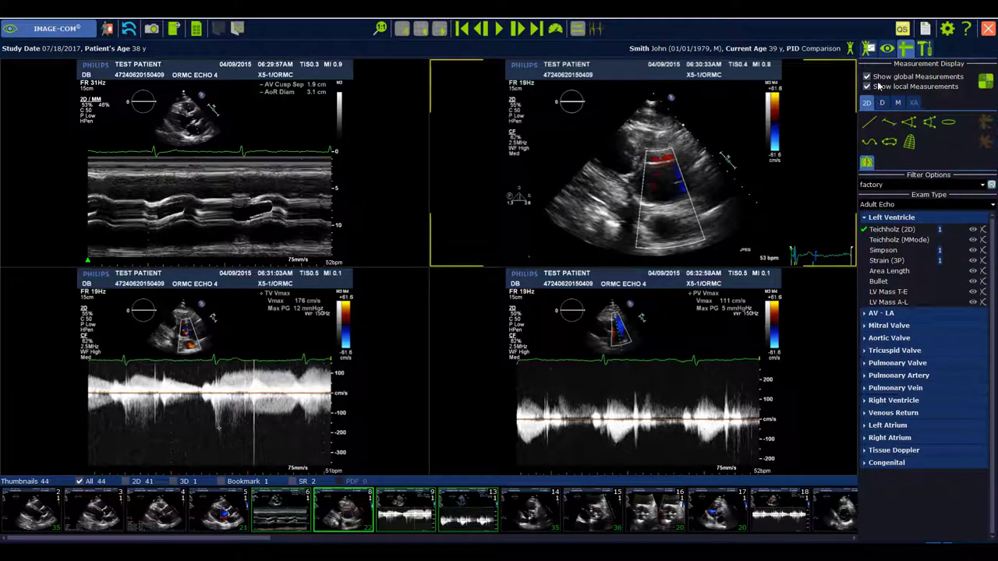
- Show the Teichholz (2D) results, toggling global measurements off and back on
click(893, 229)
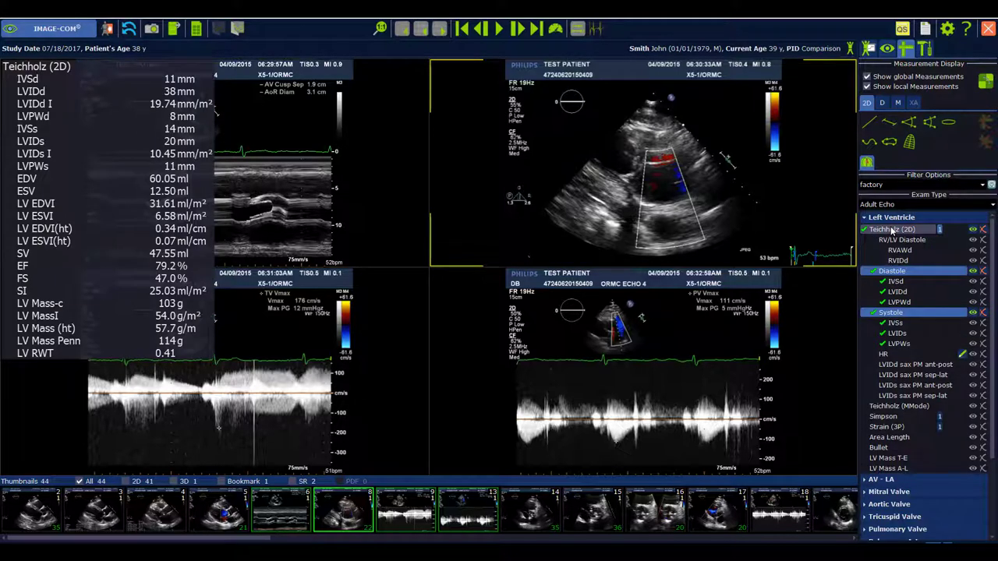
click(868, 77)
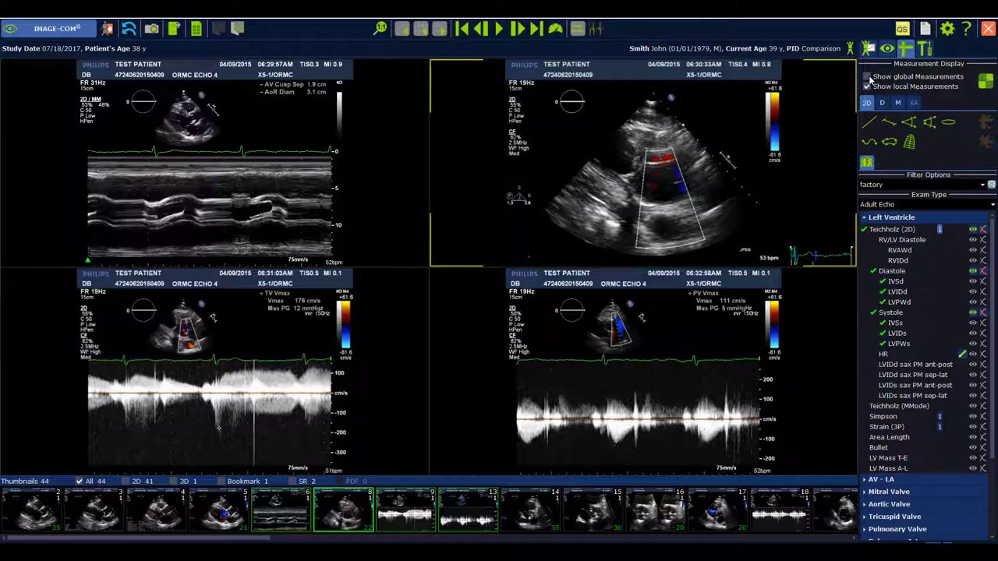
click(868, 77)
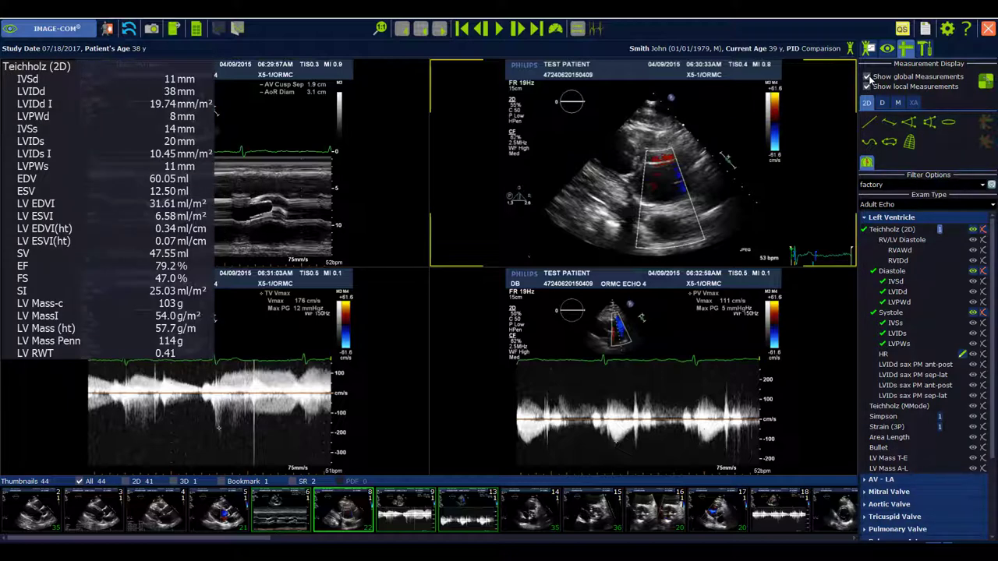
- Cycle the results panel around the images back to top-left and expand the AV - LA group
click(986, 81)
click(986, 81)
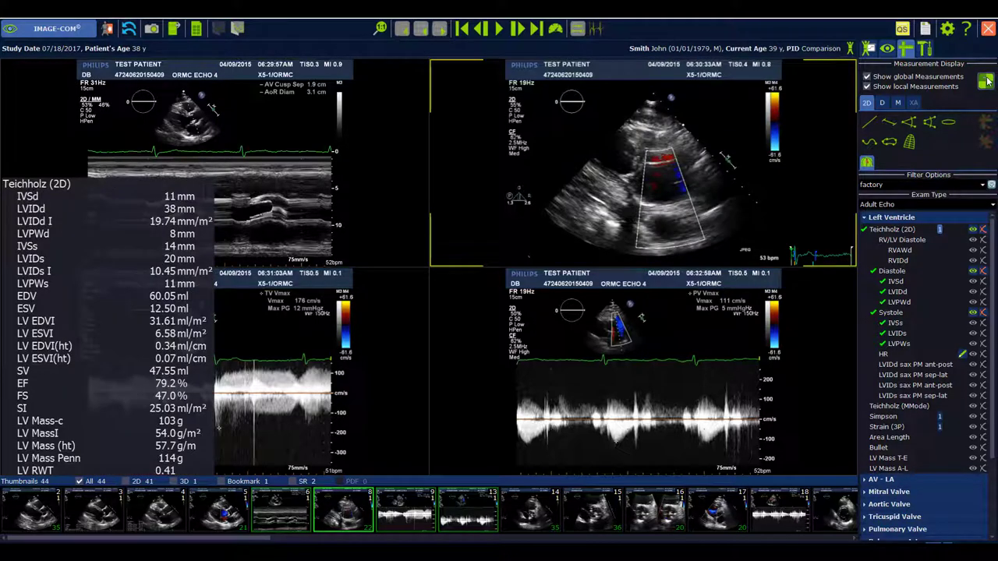
click(987, 81)
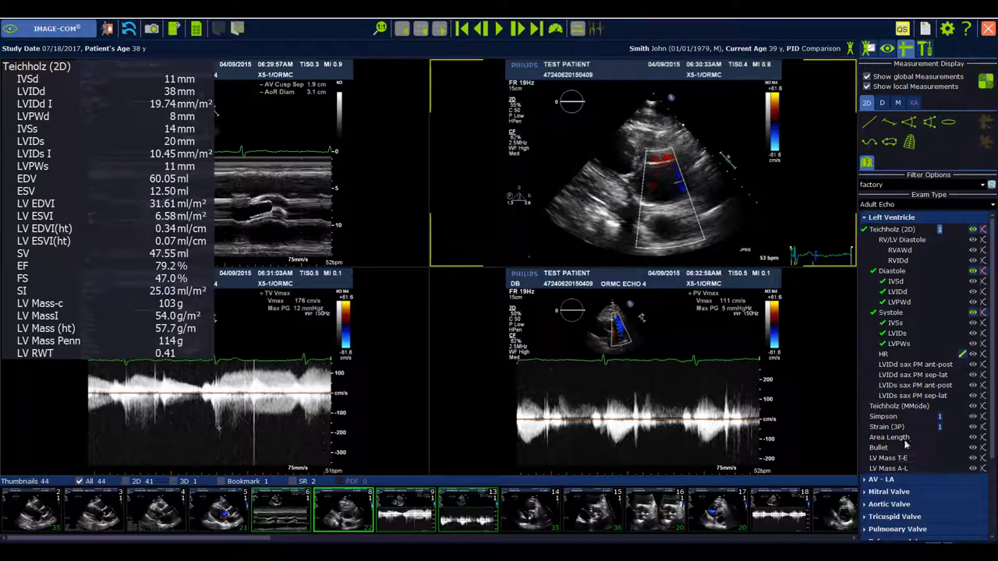
click(903, 479)
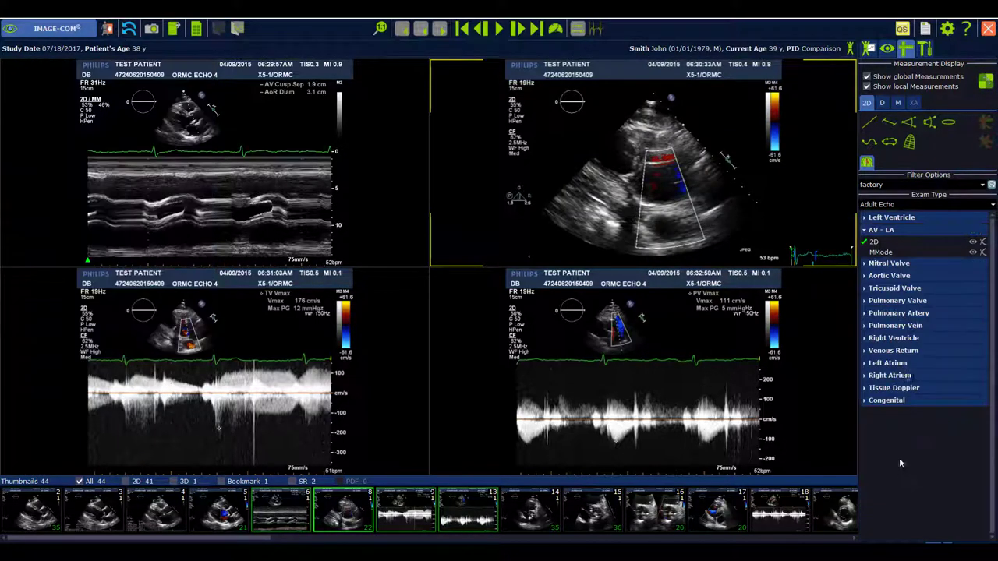
- Load the AV - LA 2D images with RV, Ao and LA diameters, toggling on-image labels off and on
click(898, 243)
click(974, 244)
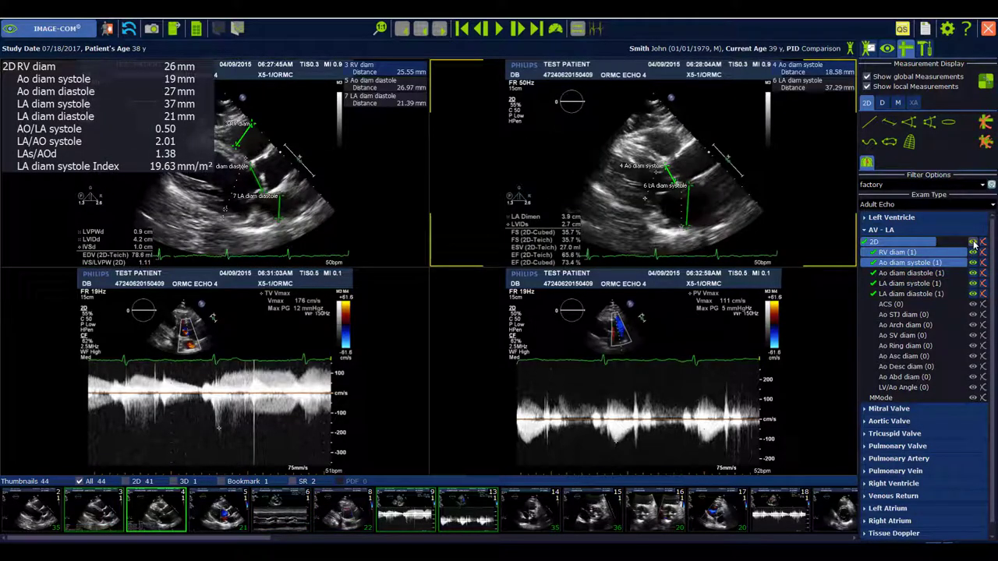
click(974, 244)
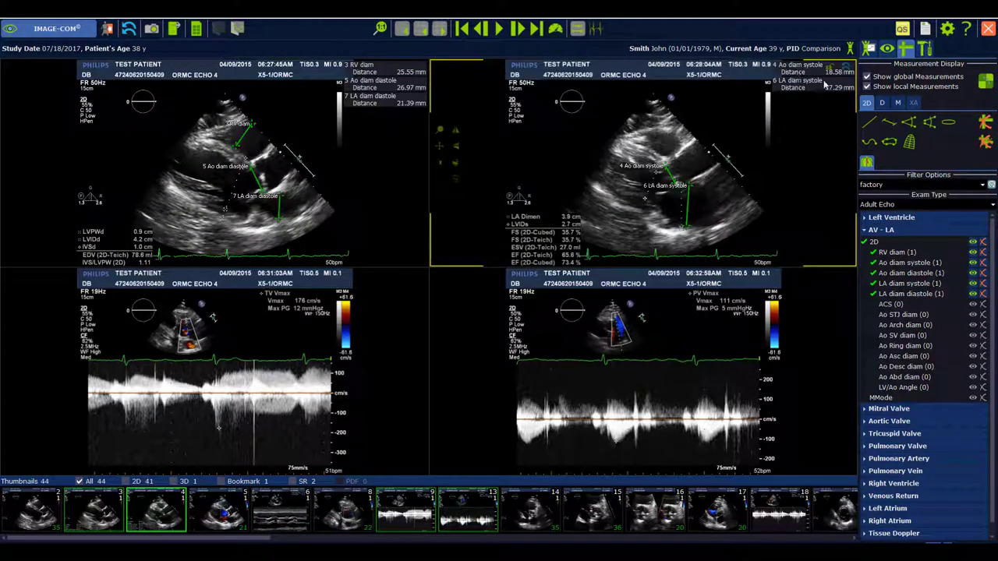
click(867, 87)
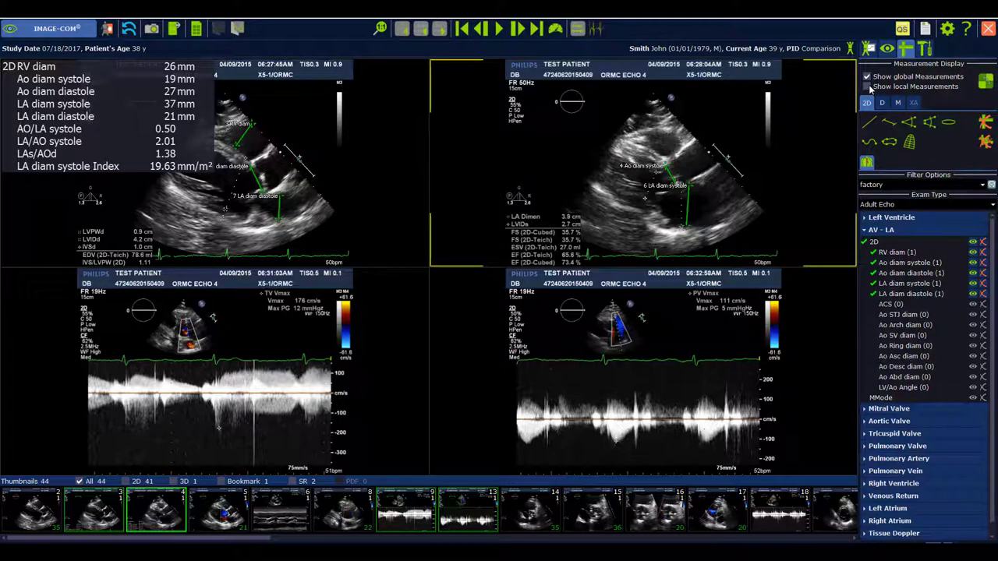
click(867, 86)
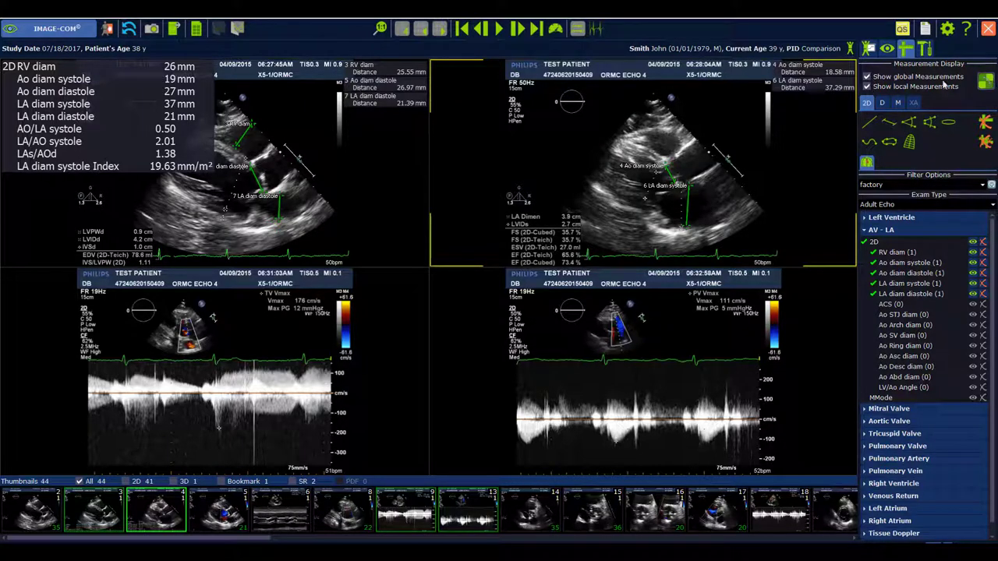
- Toggle the global results summary off and on, then cycle the results panel back to top-left
click(867, 77)
click(868, 76)
click(986, 81)
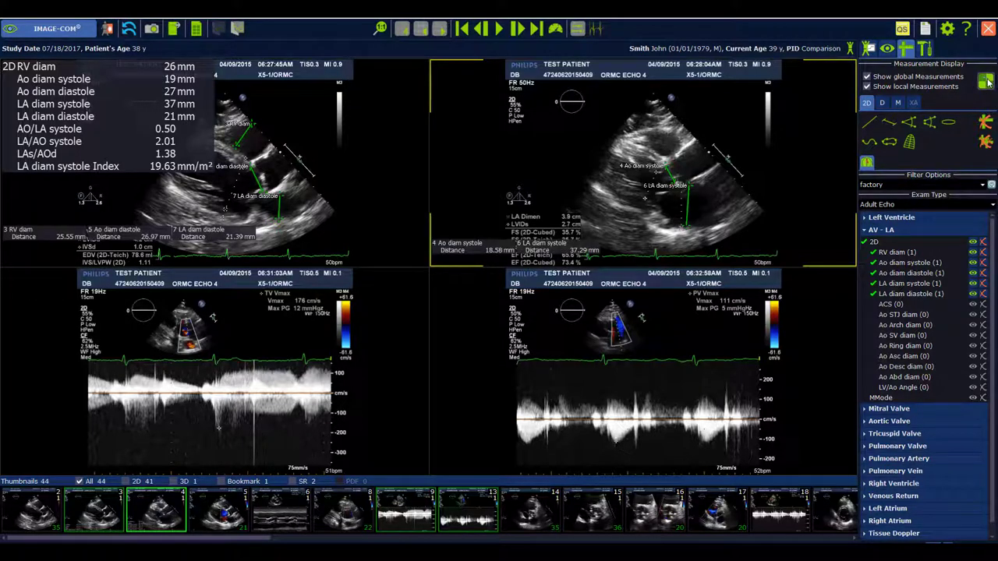
click(987, 82)
click(986, 81)
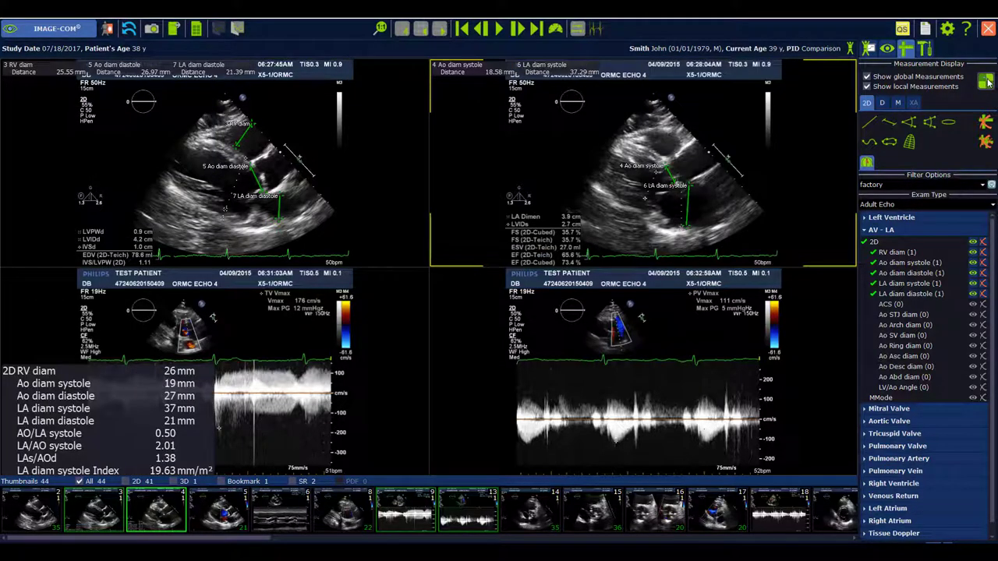
click(986, 81)
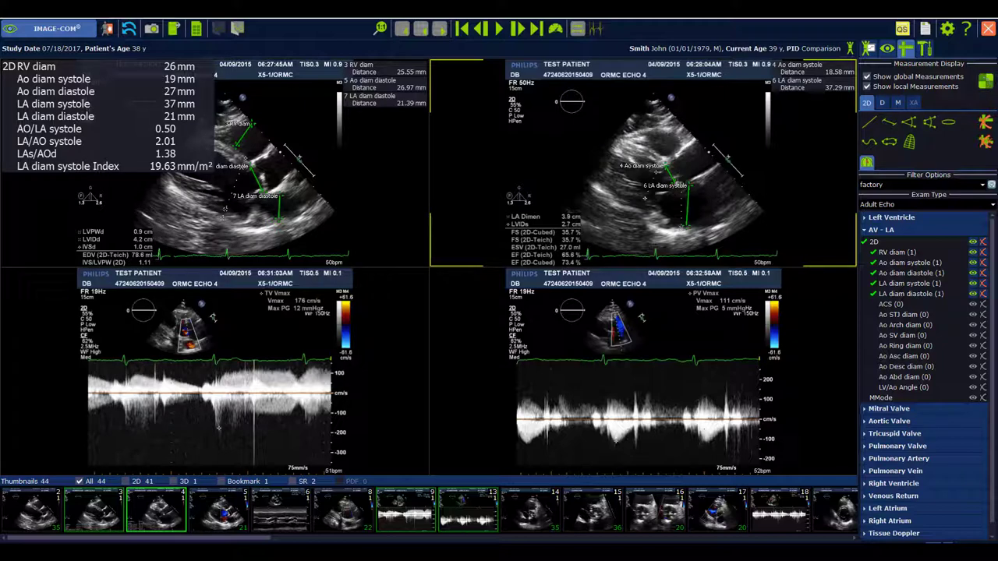
- Load the 3D echo dataset into the top-right viewport and enlarge it to the multiplanar layout
click(175, 482)
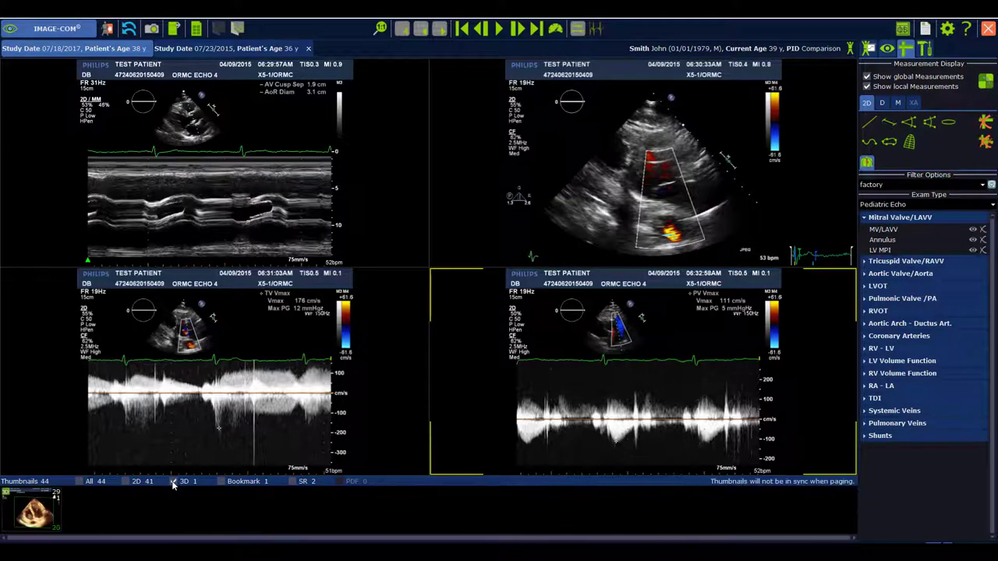
drag(35, 511, 598, 201)
double_click(600, 199)
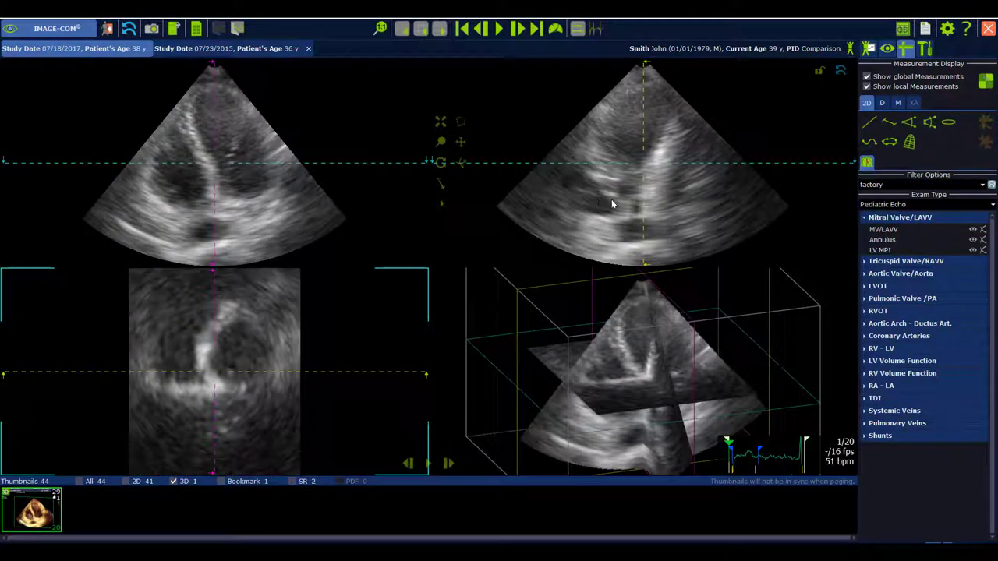
- Tilt and rotate the cutting planes, zoom out the slices, then close the 3D view
drag(842, 158, 783, 186)
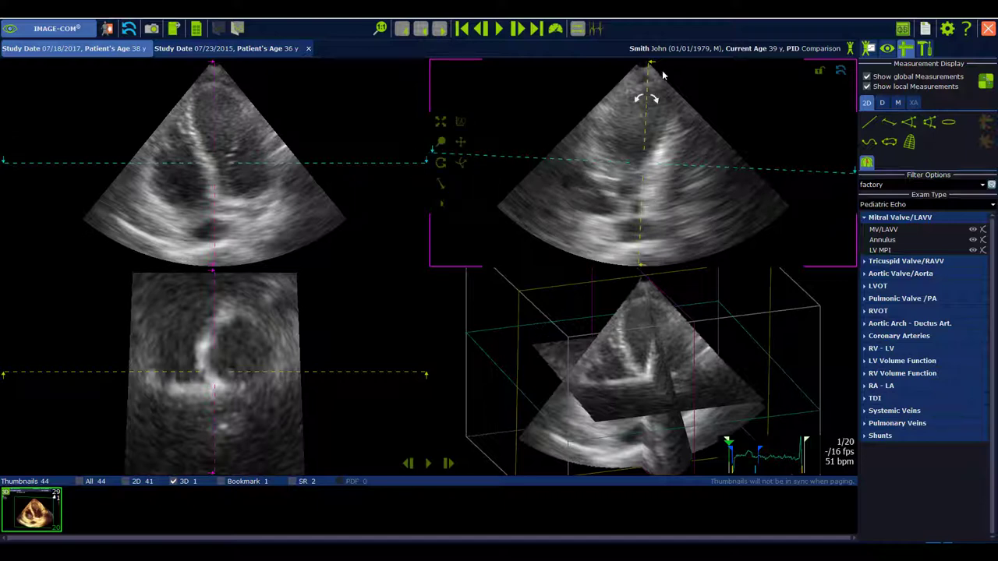
drag(653, 69, 513, 134)
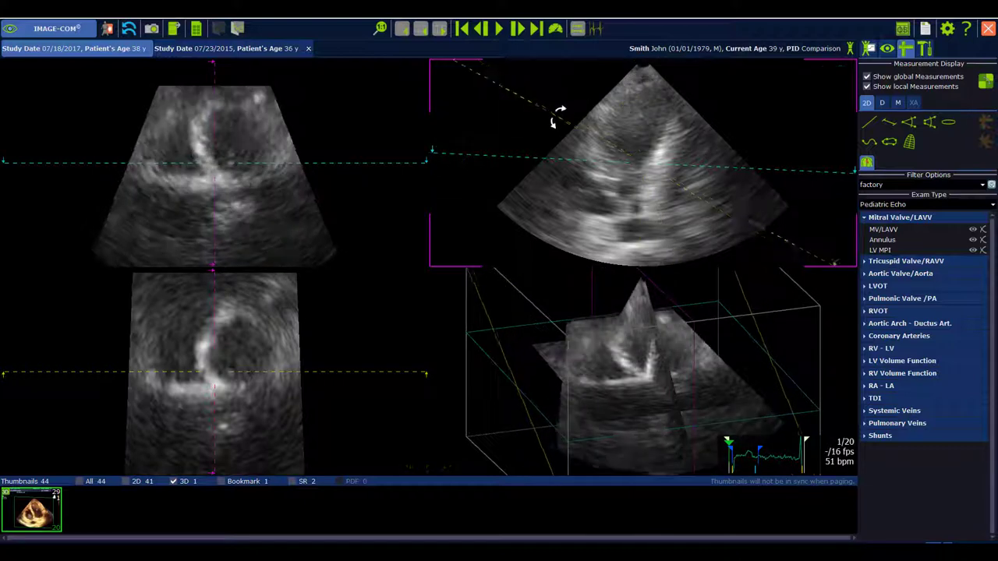
mouse_move(440, 141)
mouse_down()
mouse_move(440, 179)
mouse_move(440, 160)
mouse_up()
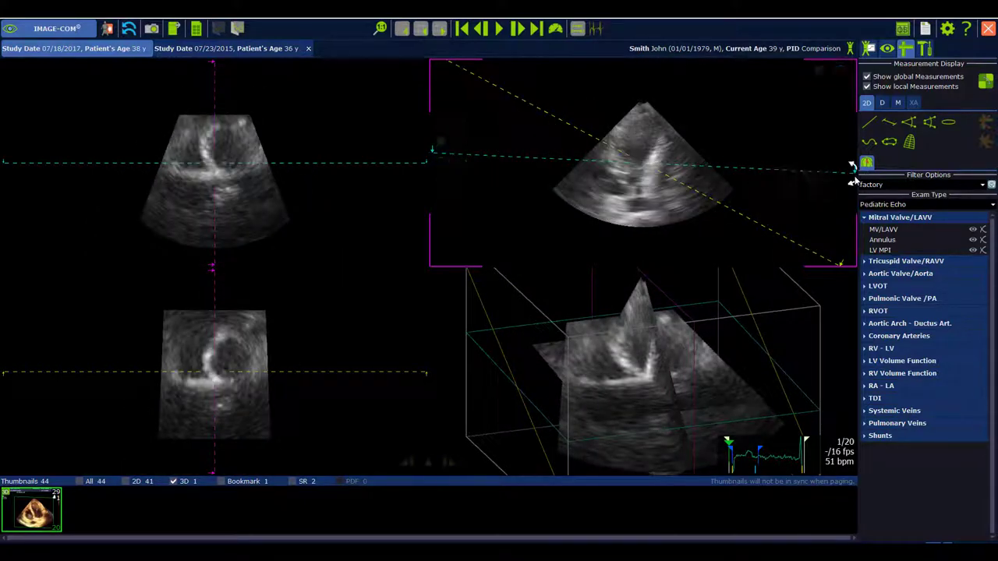
drag(842, 164, 852, 116)
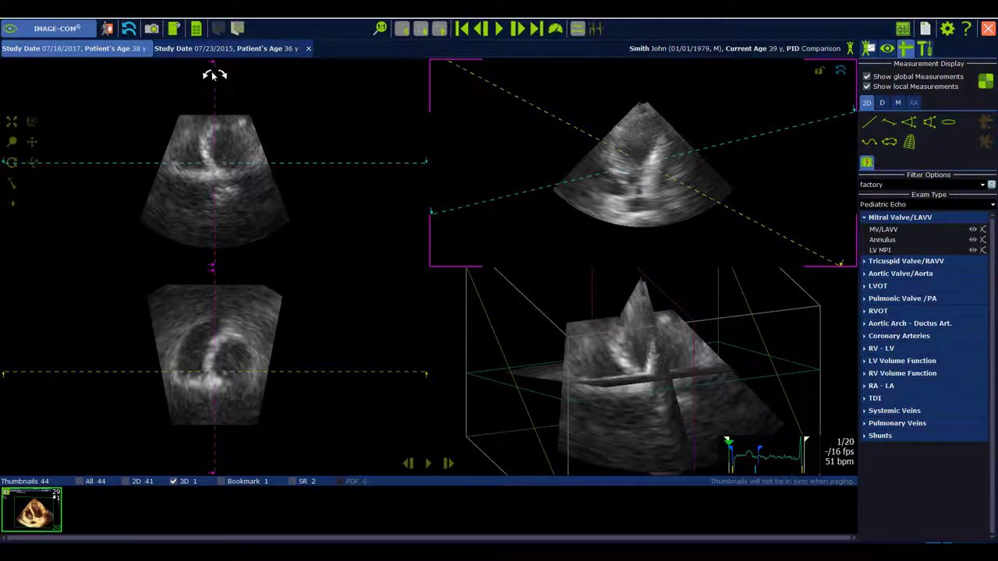
drag(215, 76, 138, 98)
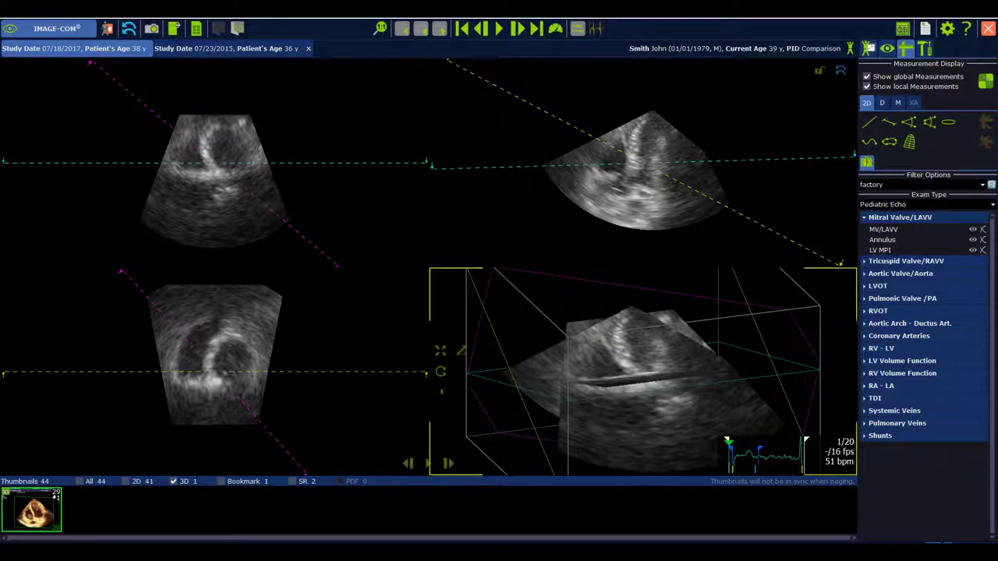
click(596, 29)
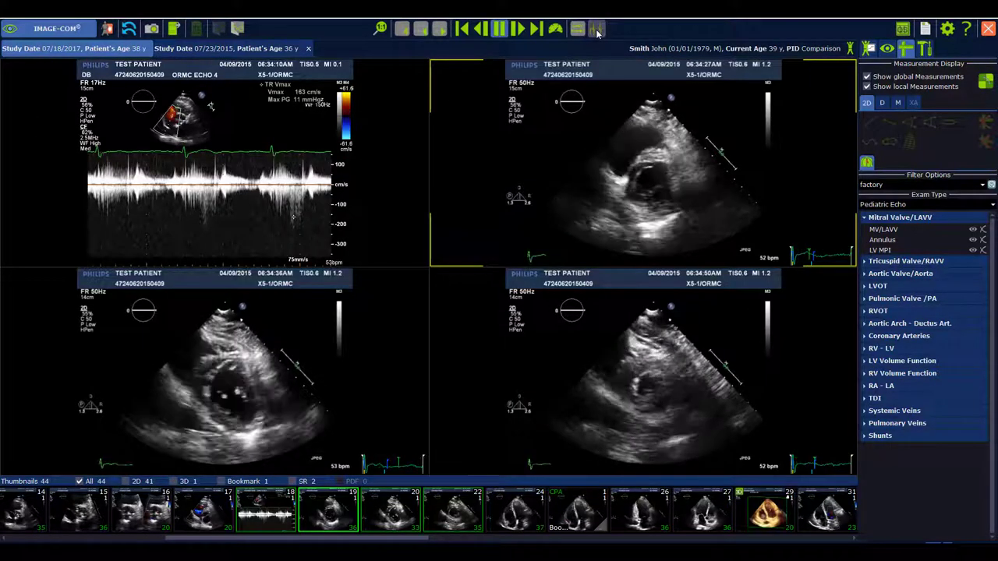
- Set the cine clips to loop only systole
click(597, 30)
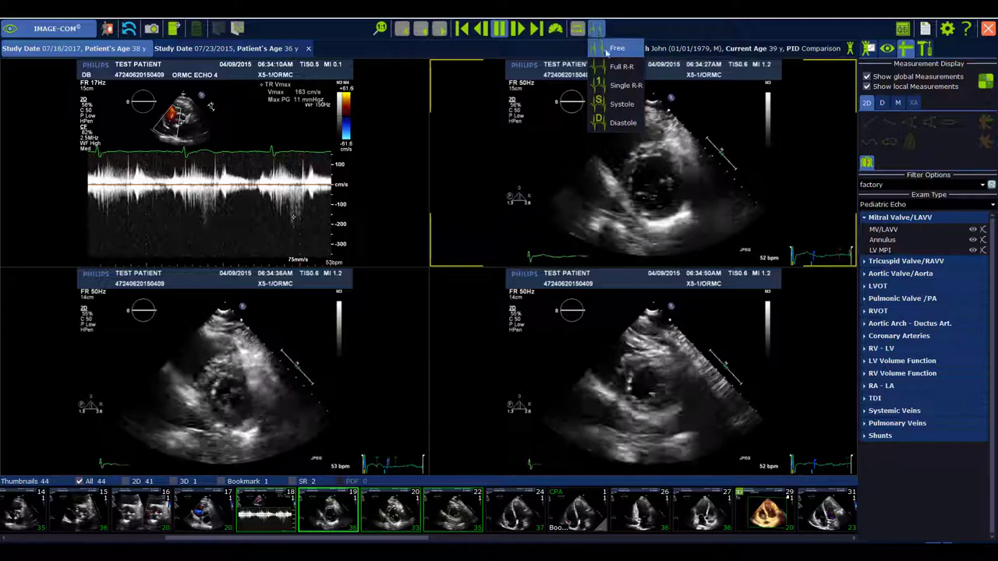
click(620, 67)
click(598, 29)
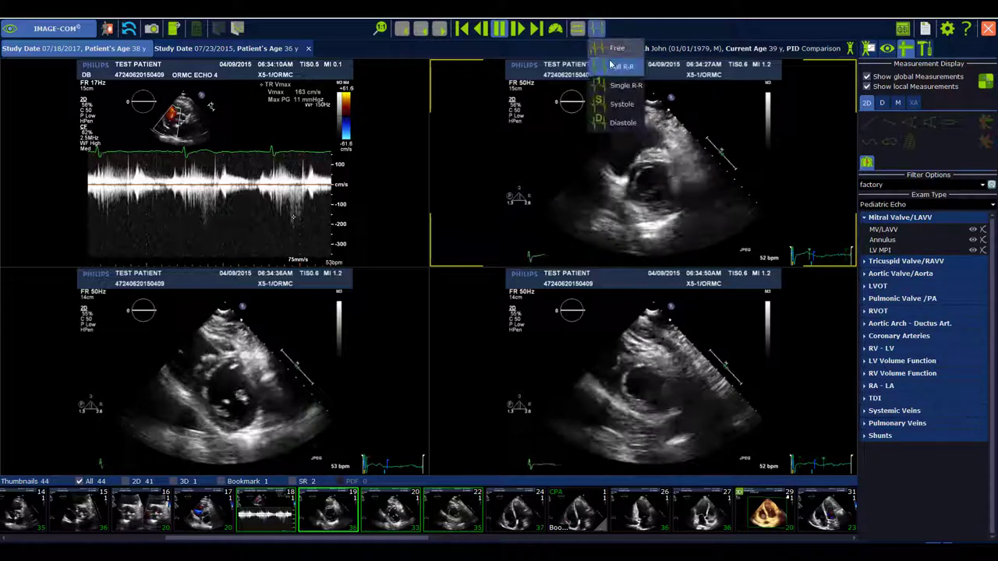
click(615, 95)
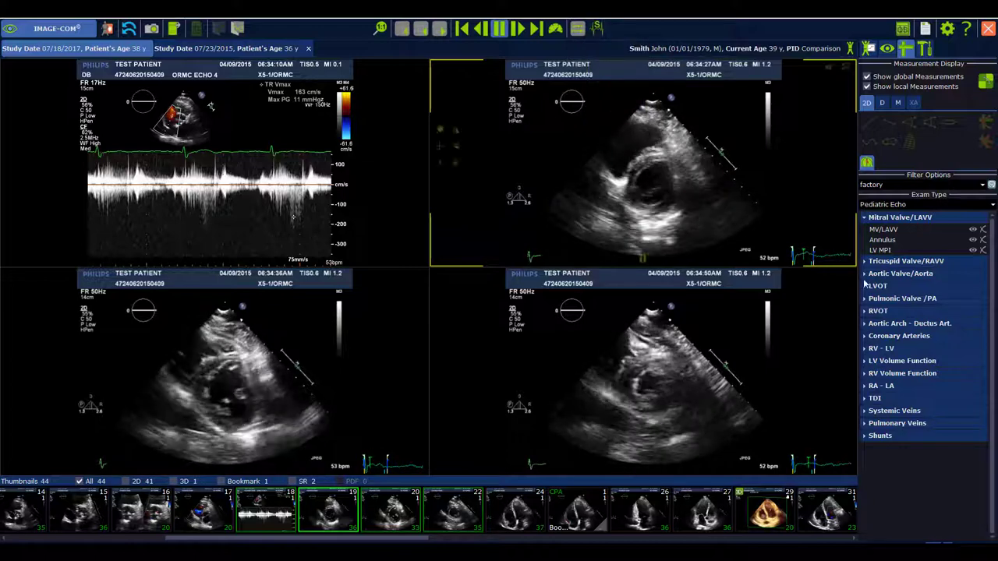
- Loop only diastole, switch to the Adult Echo measurement set, and open the worksheet
click(596, 28)
click(609, 121)
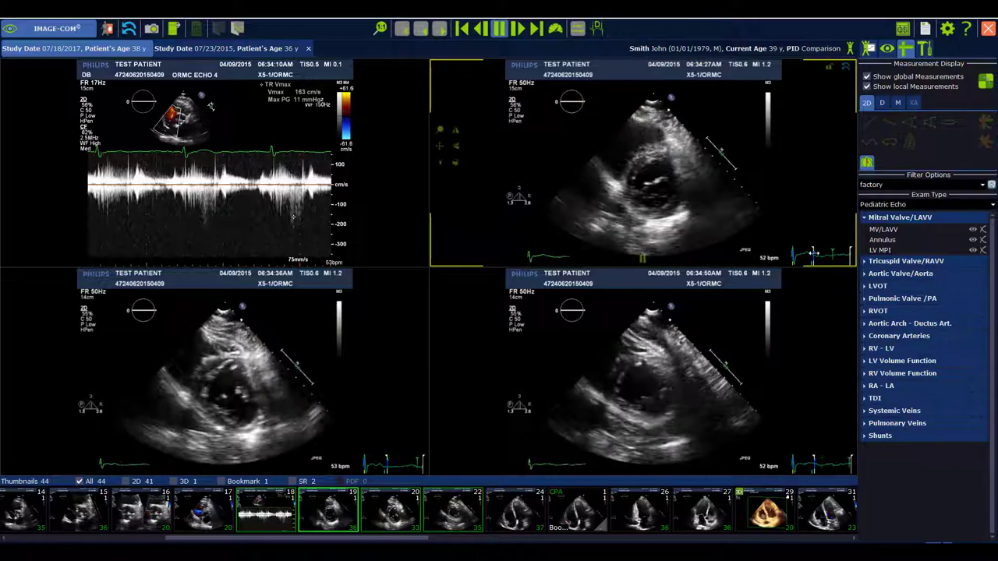
click(668, 110)
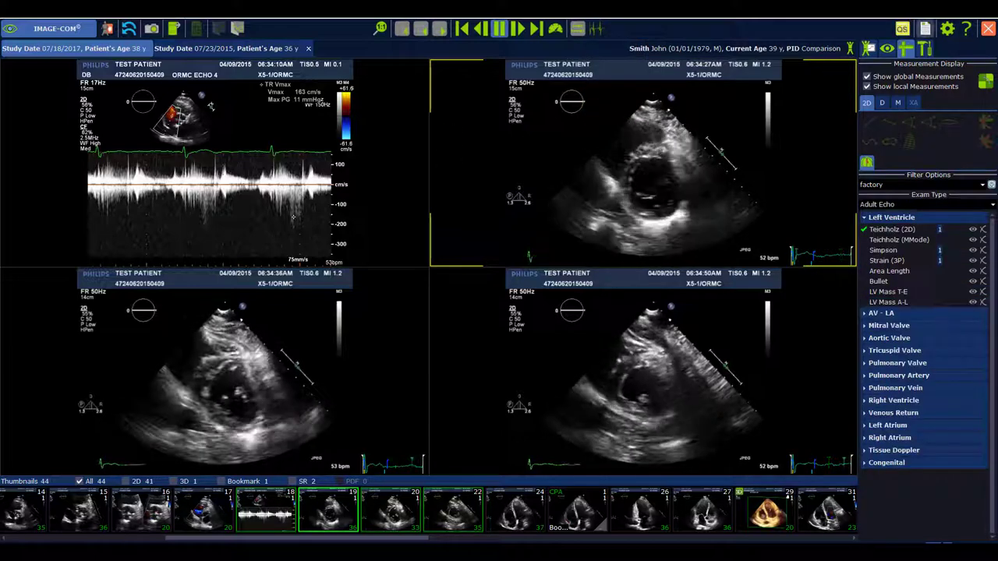
click(901, 29)
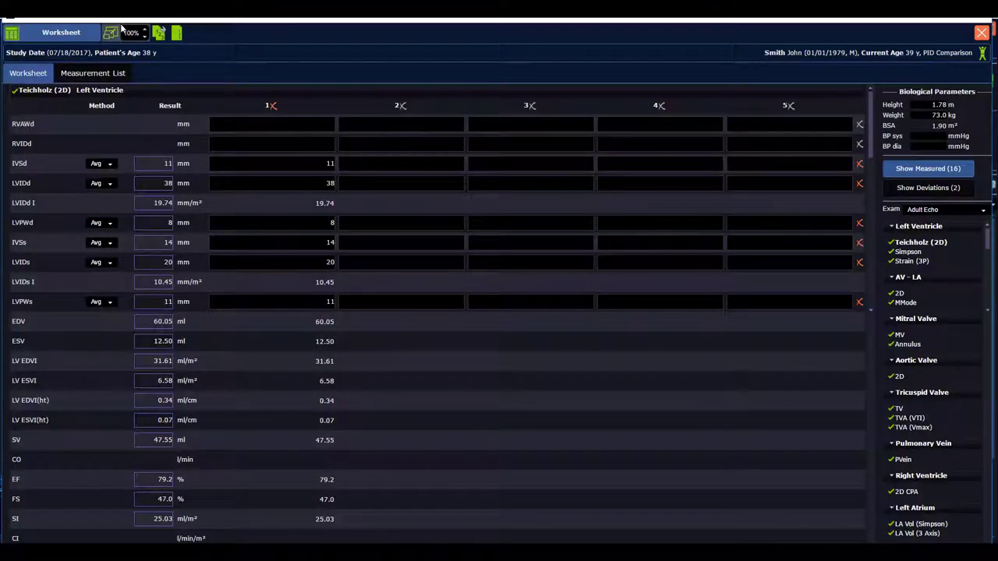
- Zoom the worksheet to 80% and back to 100%, then export the results as a .txt file to the Desktop
click(144, 37)
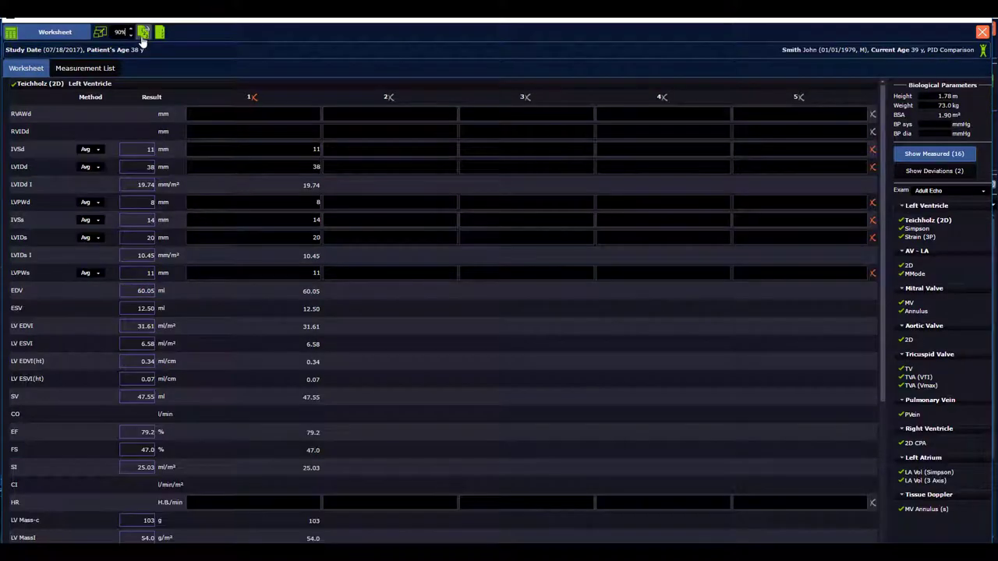
click(129, 36)
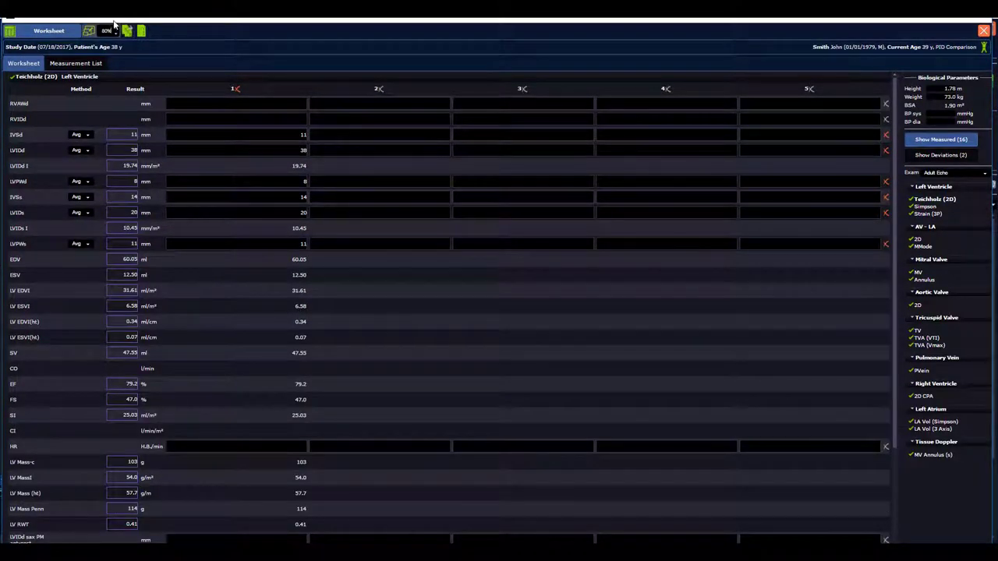
click(116, 29)
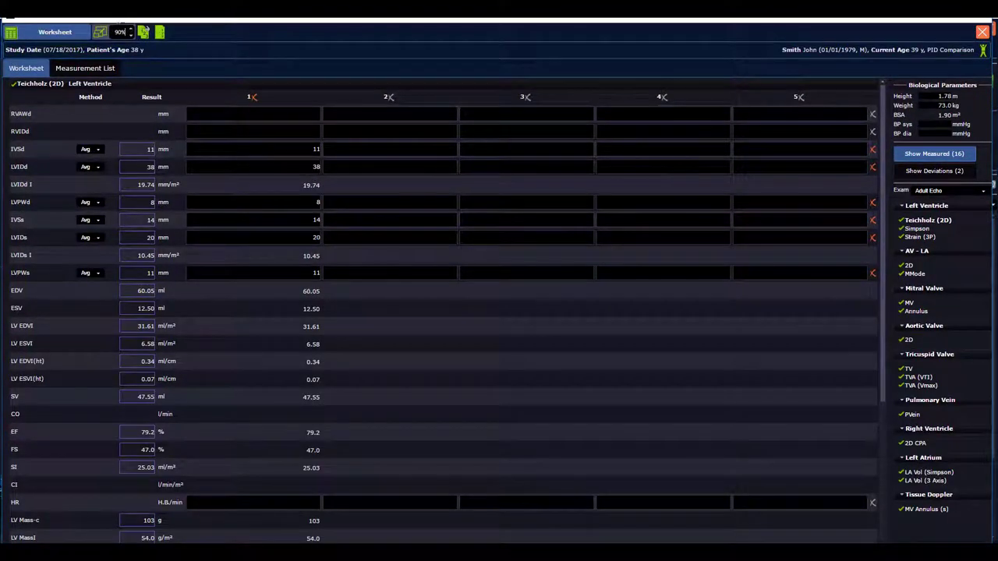
click(131, 30)
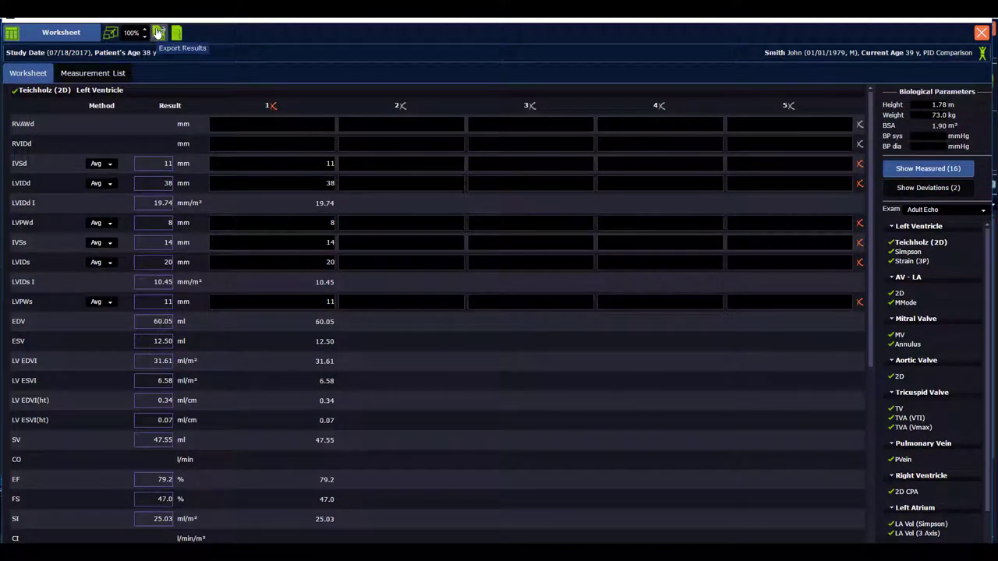
click(156, 33)
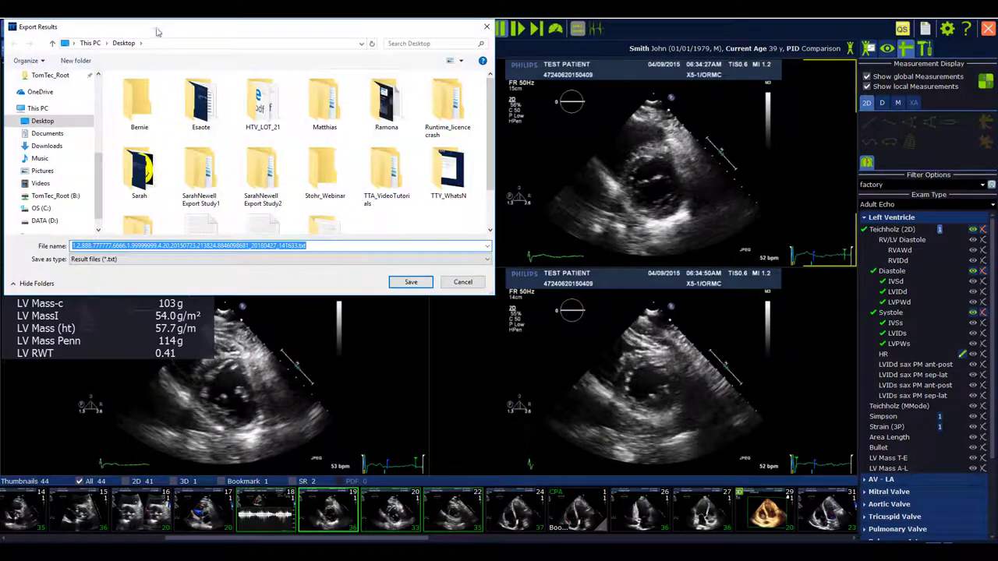
click(422, 282)
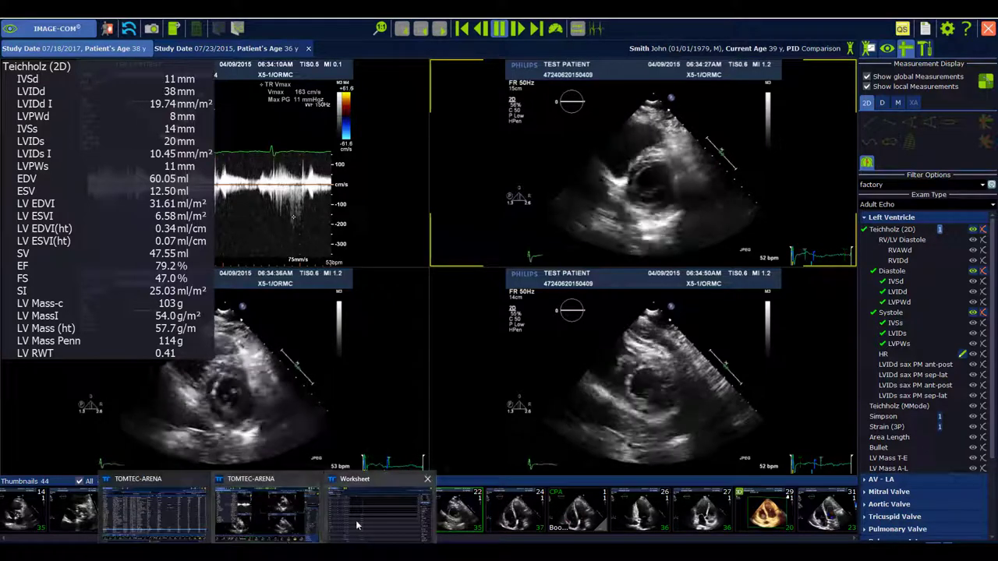
- Save the reopened worksheet as a PDF and display the left ventricle Strain (3P) results
click(173, 29)
click(177, 33)
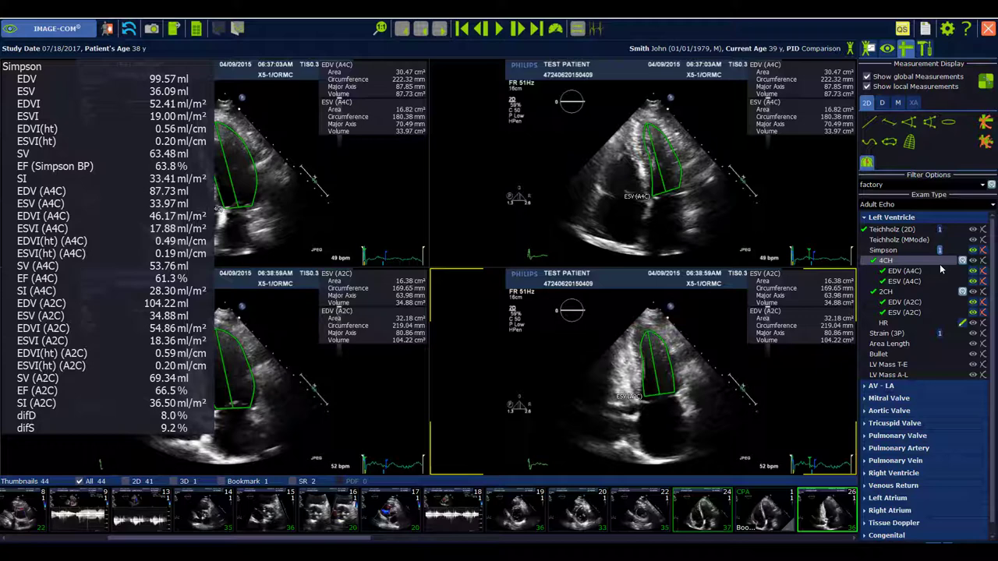
click(902, 333)
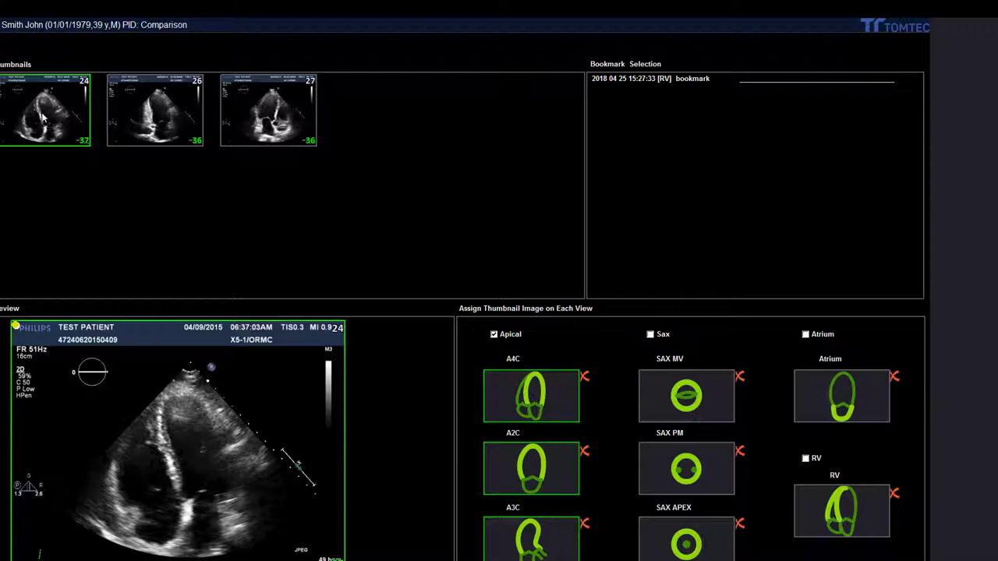
- Assign the four-chamber clip to A4C, set the R-wave and view segmental strain (EndoGLS -23.39%)
click(529, 401)
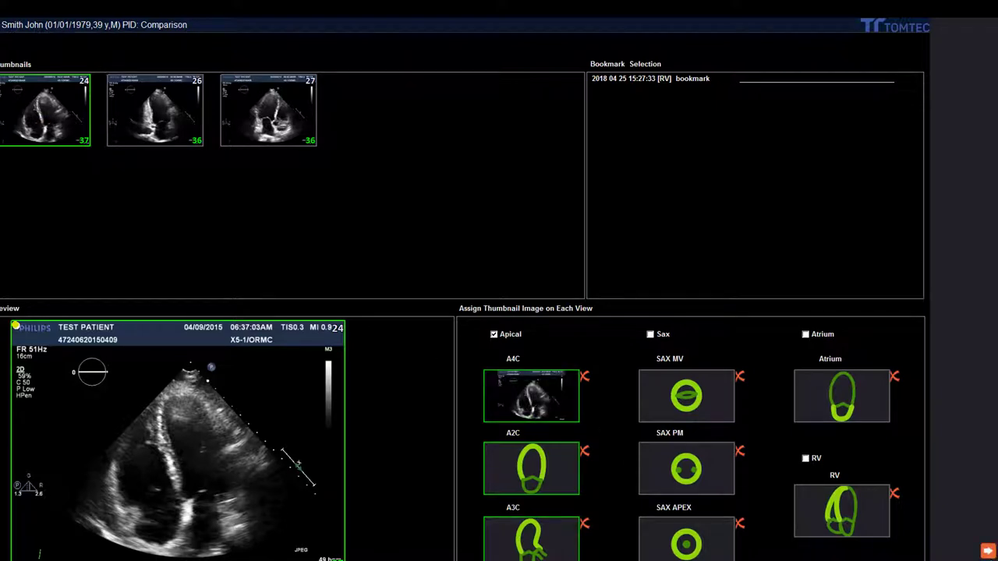
click(987, 551)
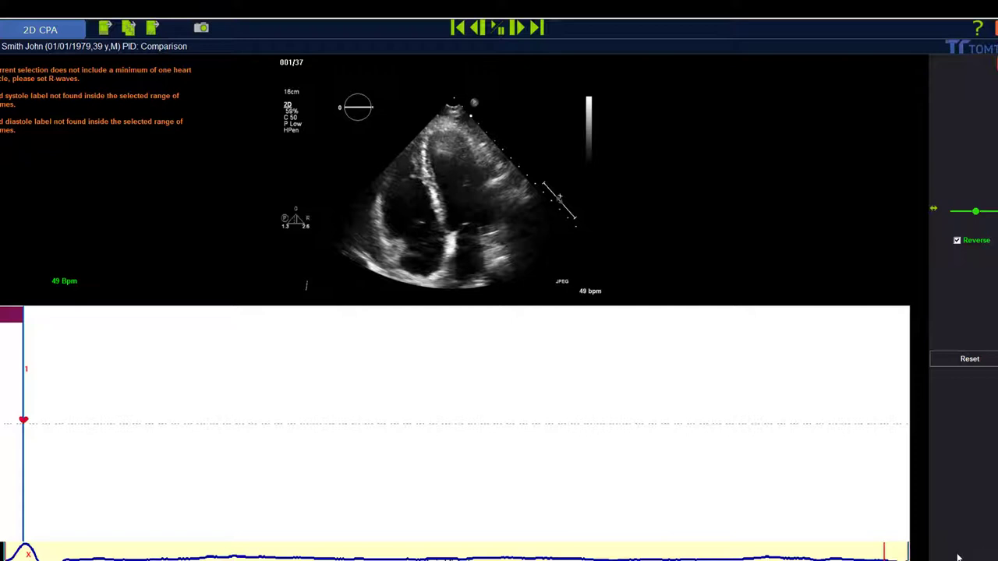
right_click(793, 394)
click(797, 421)
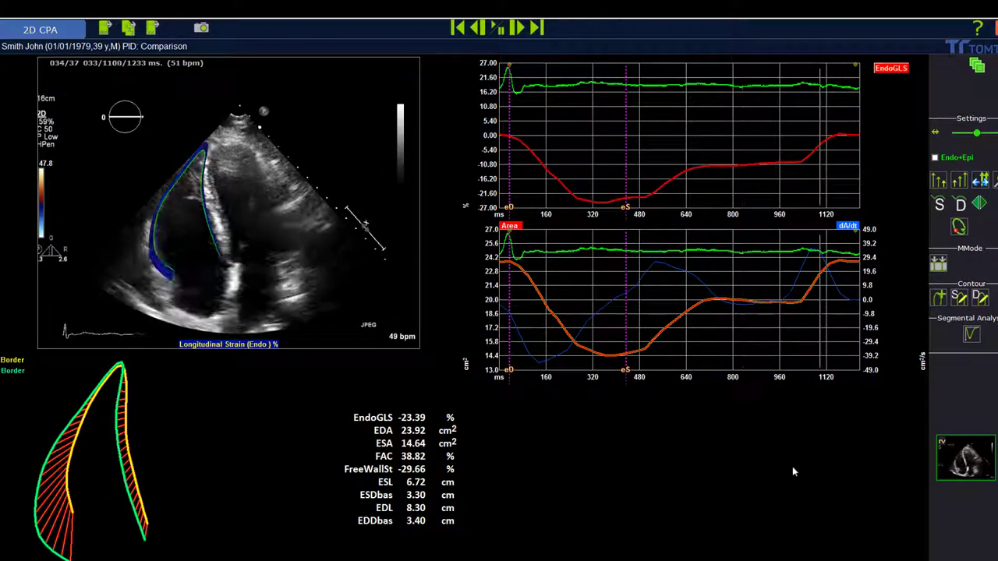
click(971, 334)
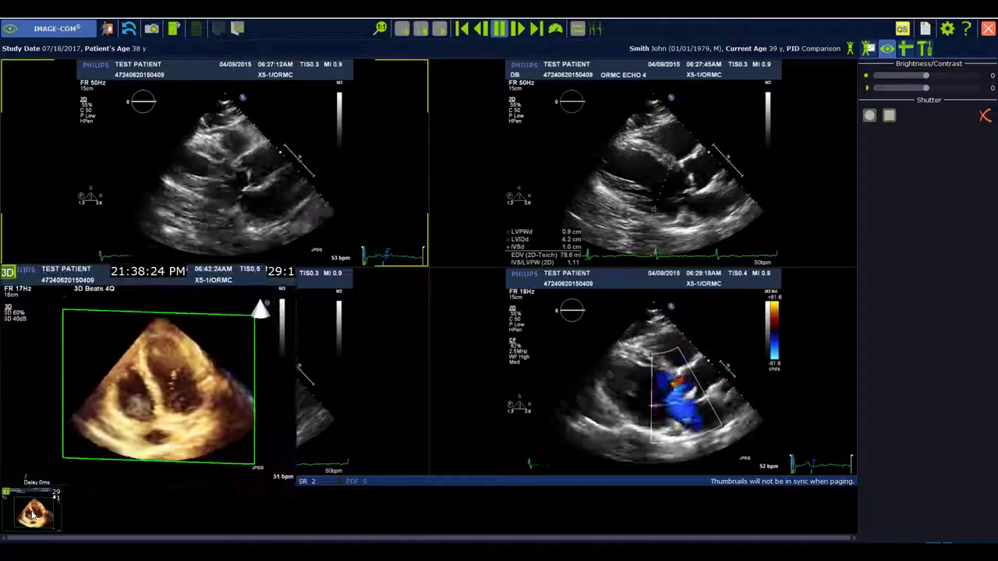
- Open the 3D loop in 4D Cardio-View and tilt the slice planes in the four MPR views
right_click(35, 514)
click(78, 444)
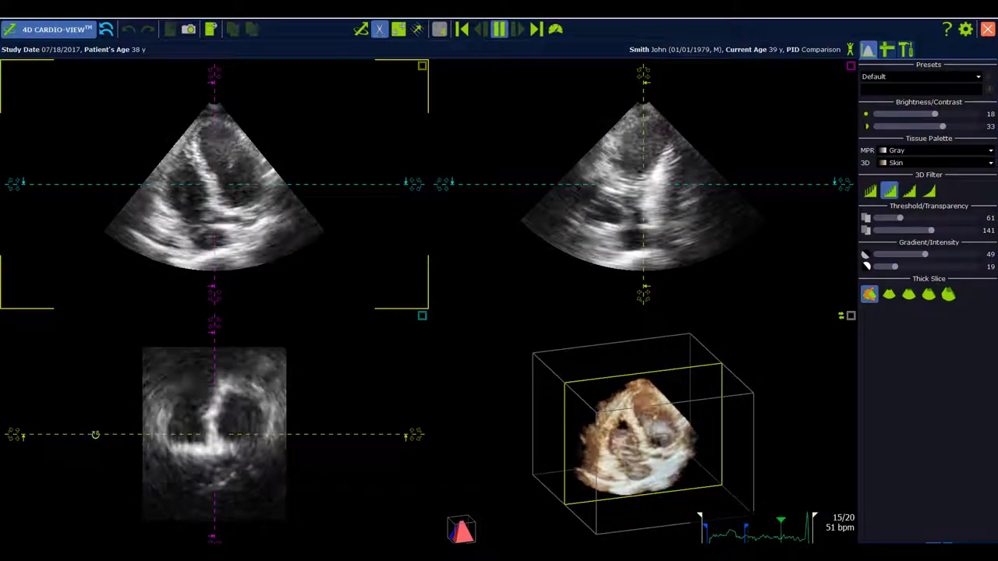
mouse_move(403, 183)
mouse_down()
mouse_move(389, 278)
mouse_move(419, 185)
mouse_up()
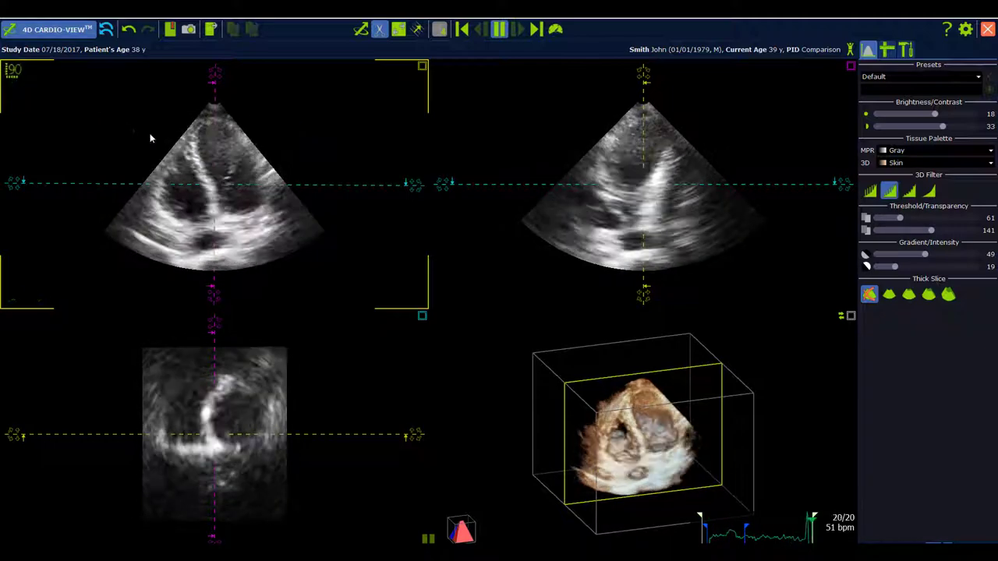
drag(401, 185, 398, 110)
drag(211, 318, 150, 315)
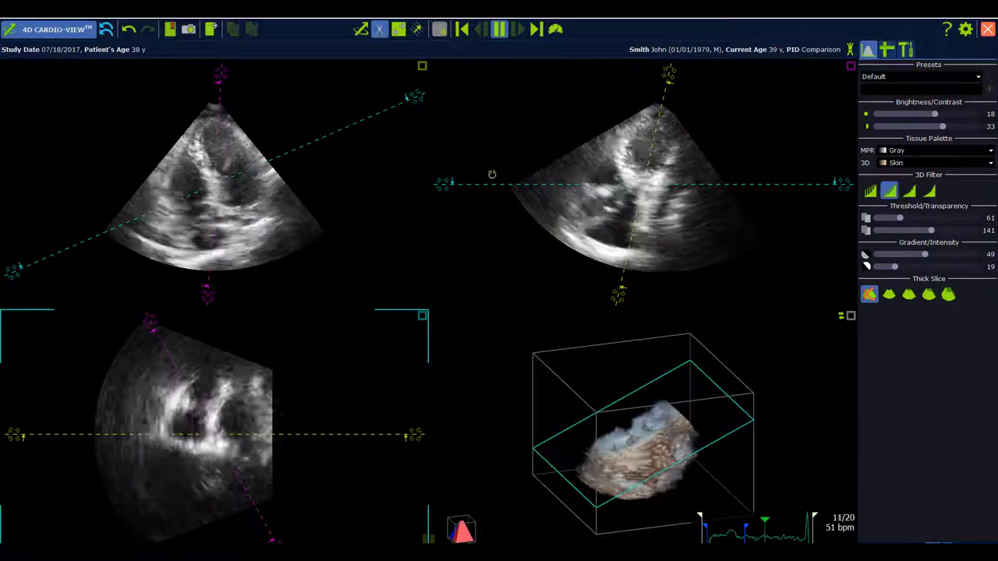
drag(615, 289, 583, 282)
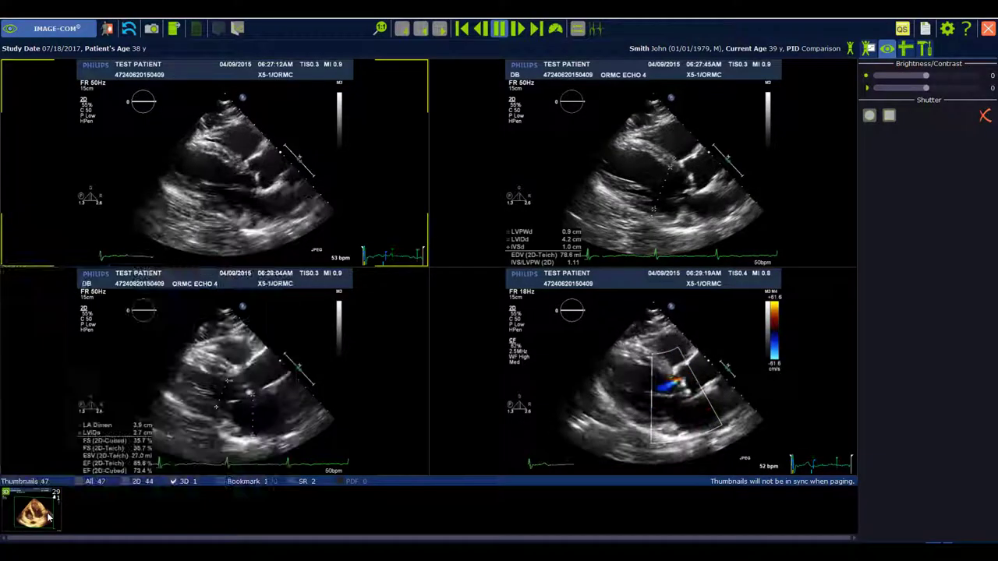
- Run 4D LV-Analysis through view alignment, timings and contour tracking to the Analysis page showing EF 62.3%
right_click(49, 517)
click(97, 458)
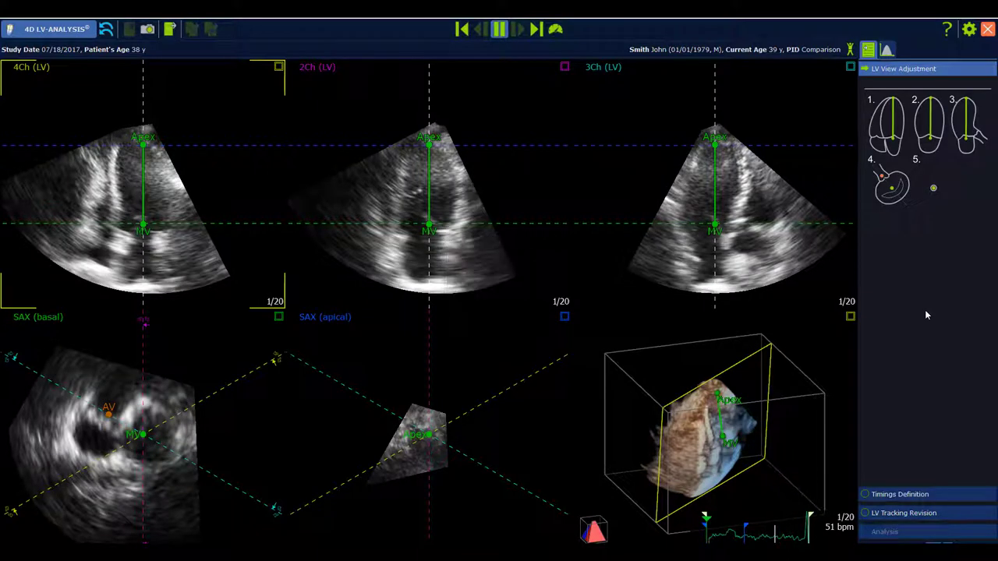
click(926, 513)
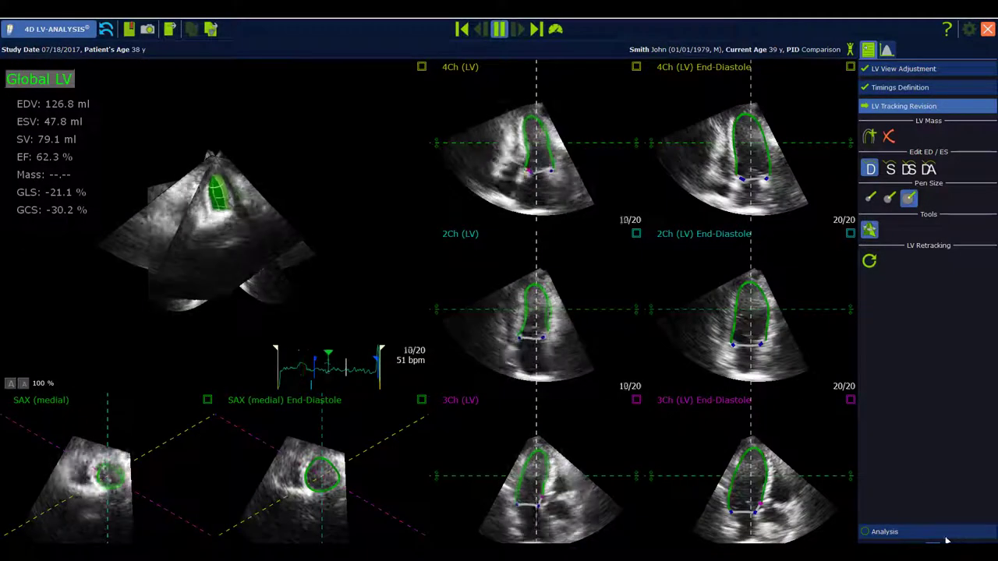
click(891, 70)
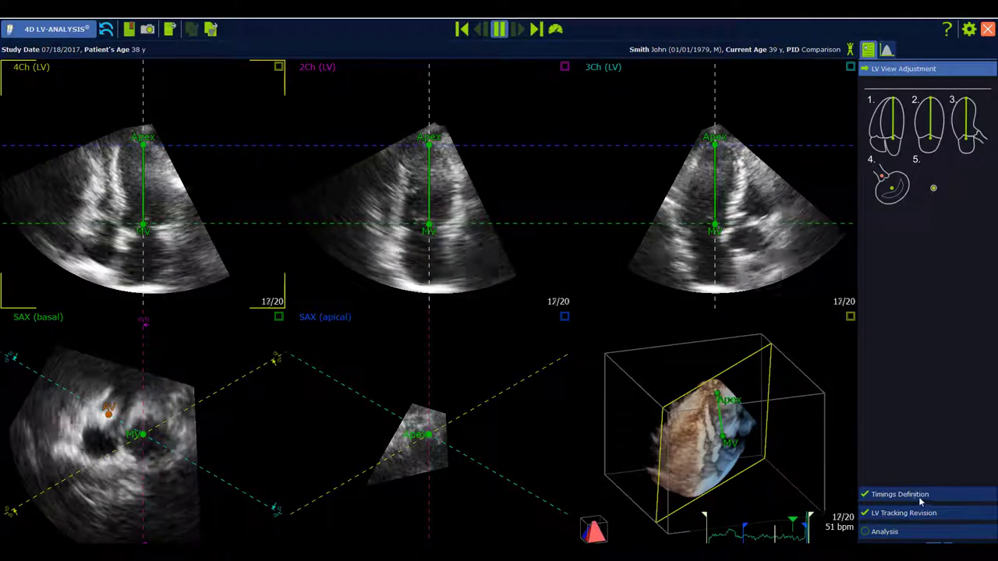
click(944, 497)
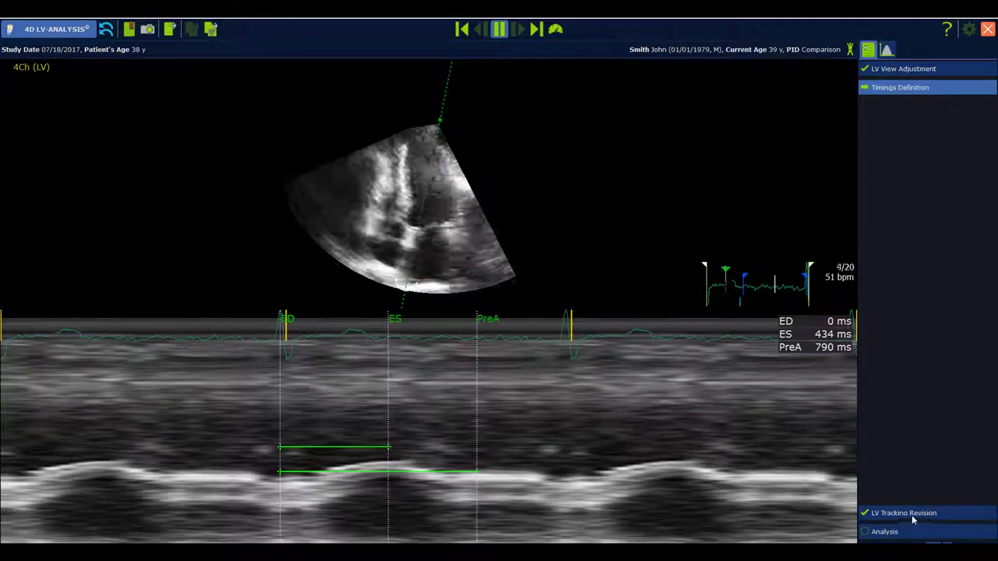
click(911, 513)
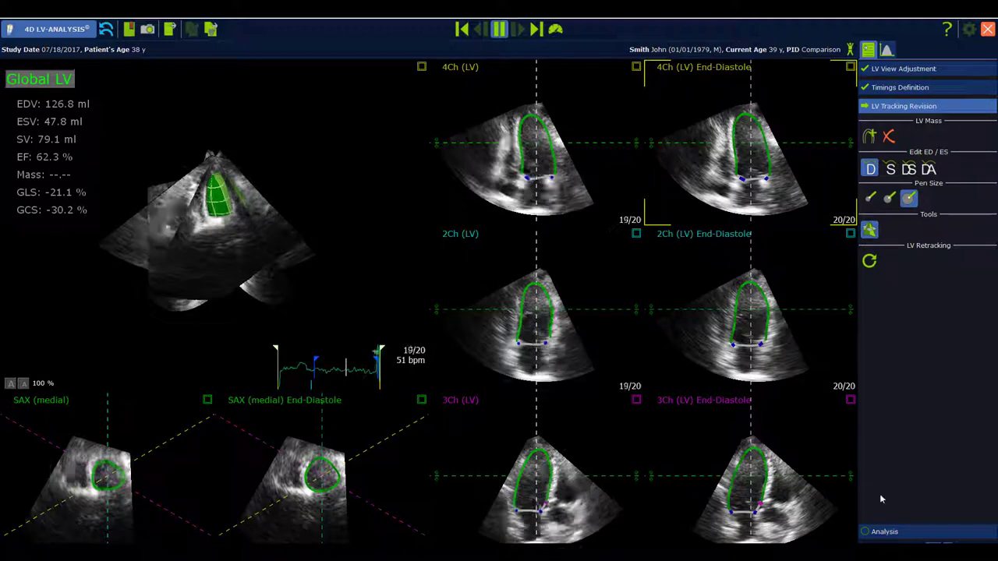
click(912, 534)
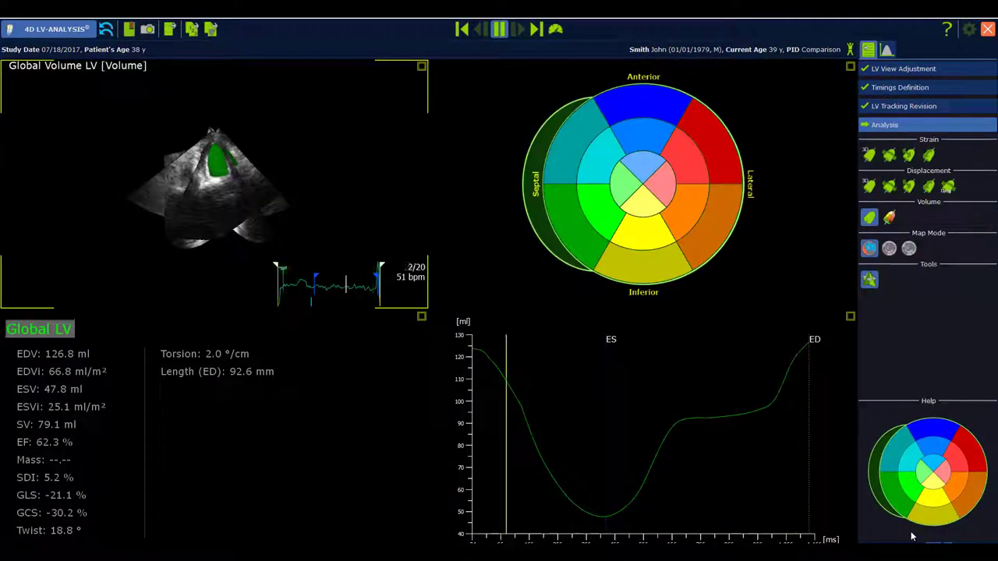